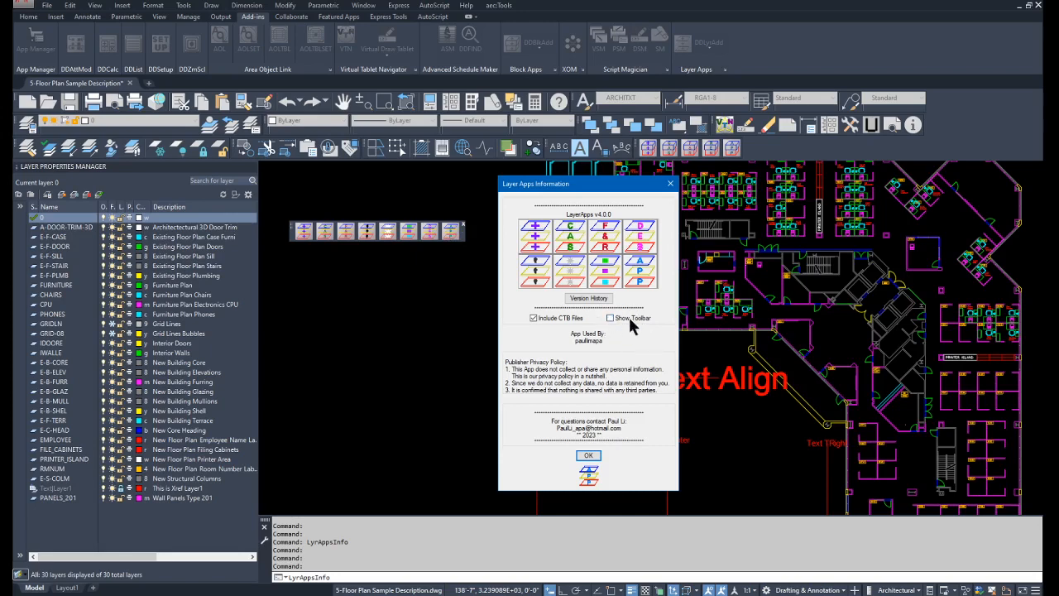
Close the Layer Apps information and open the DDLyrDes layer description operations.
click(588, 458)
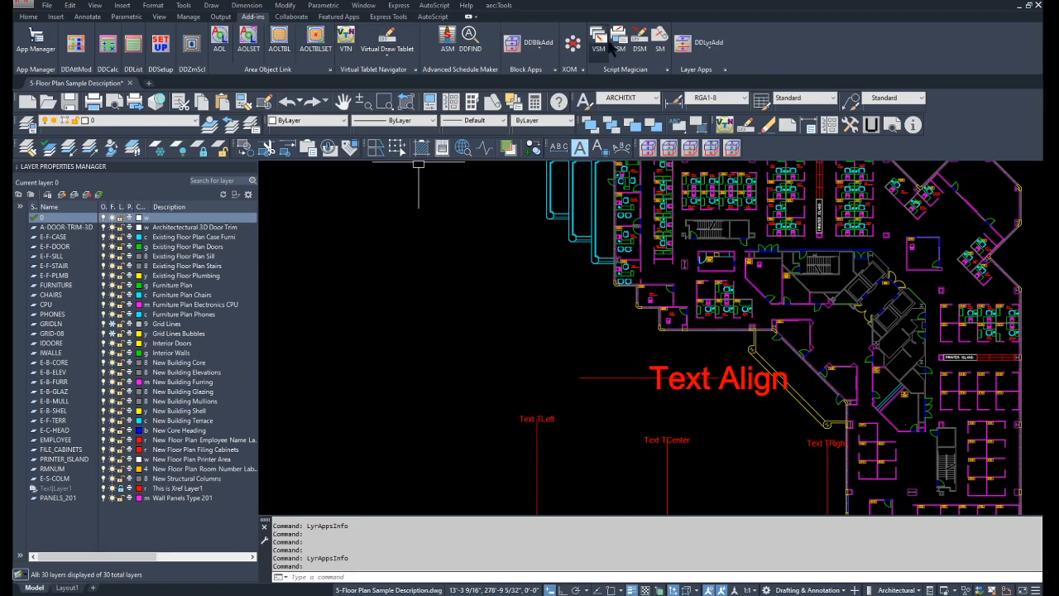
click(708, 50)
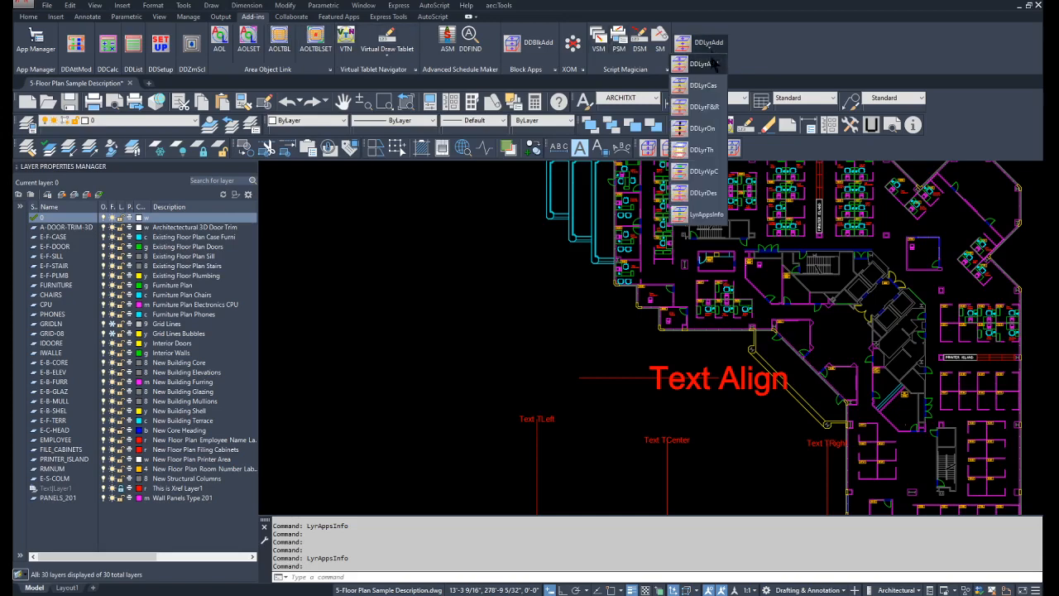
click(702, 196)
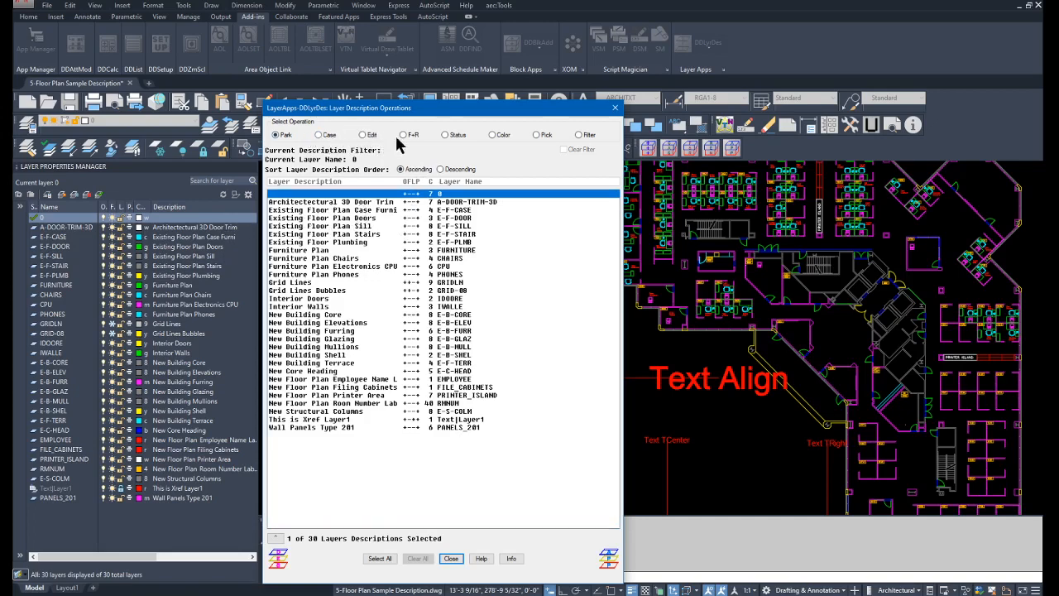
Convert the descriptions of layers E-F-CASE, E-F-PLMB, CPU and IDOORE to upper case.
click(337, 210)
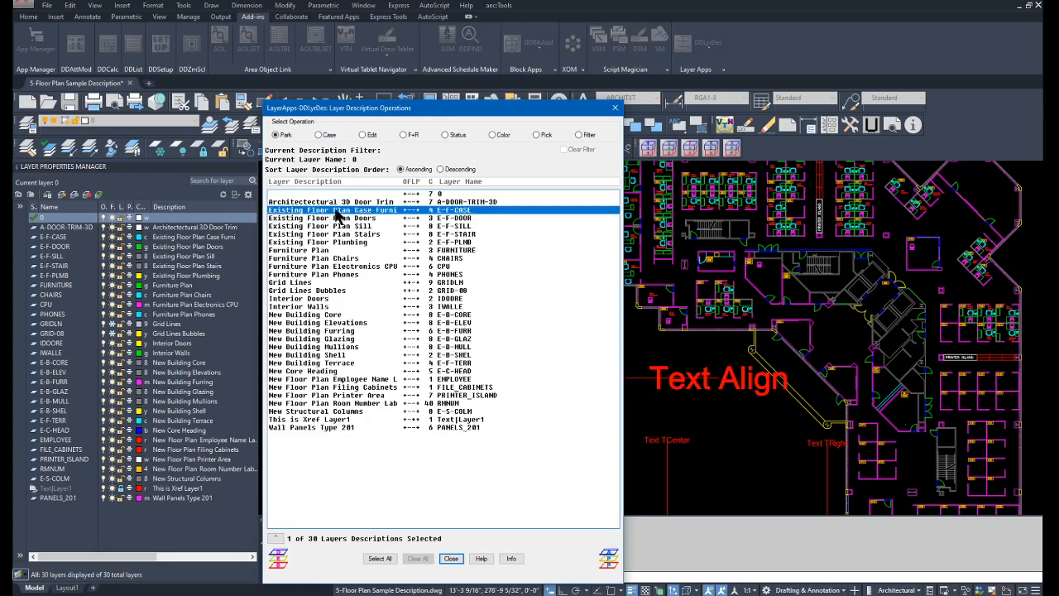
ctrl+click(339, 242)
ctrl+click(339, 266)
ctrl+click(339, 297)
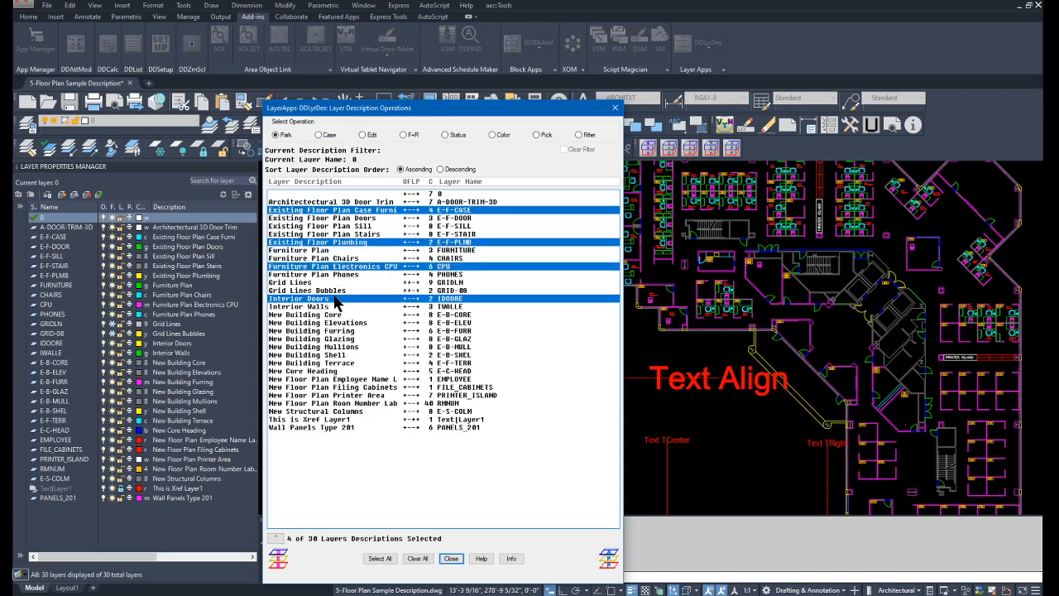
click(319, 136)
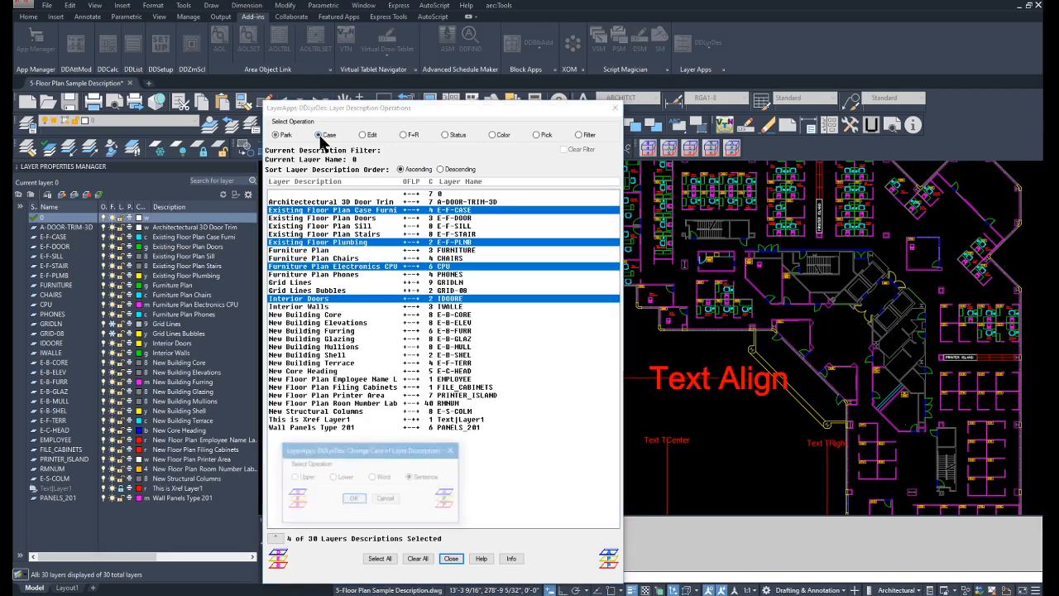
drag(366, 458, 401, 274)
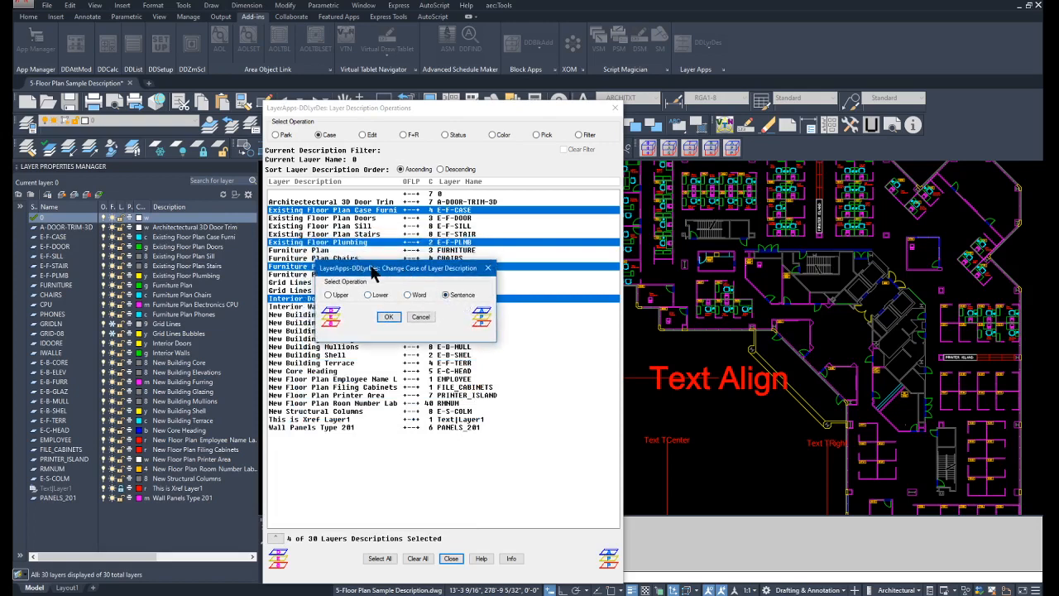
drag(372, 267, 339, 345)
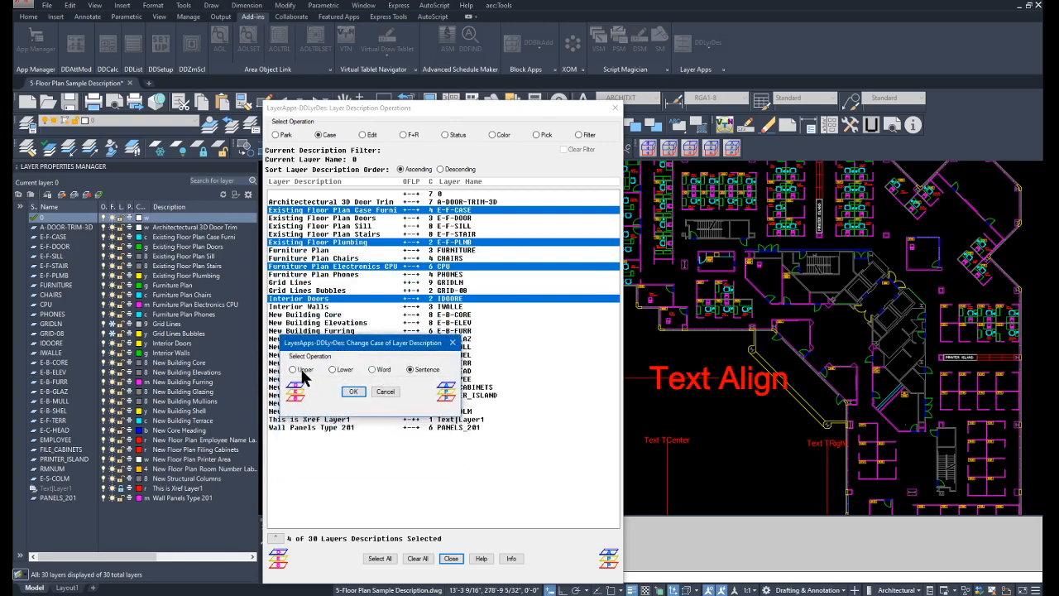
click(294, 370)
click(353, 392)
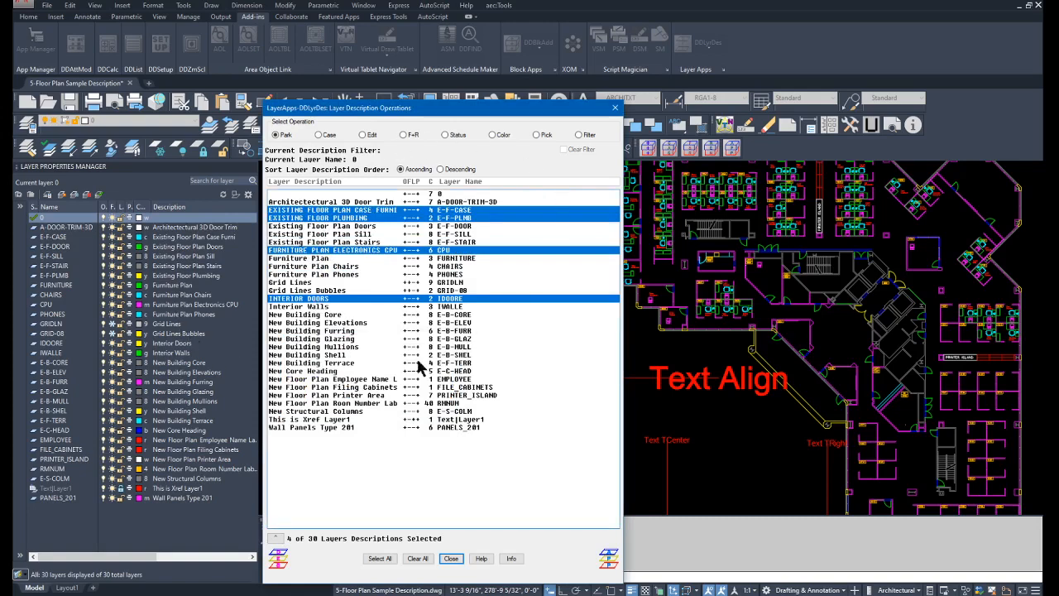
Check the upper-case descriptions in the layer list, and pick a cyan terrace line in the drawing to return to the description operations.
click(278, 542)
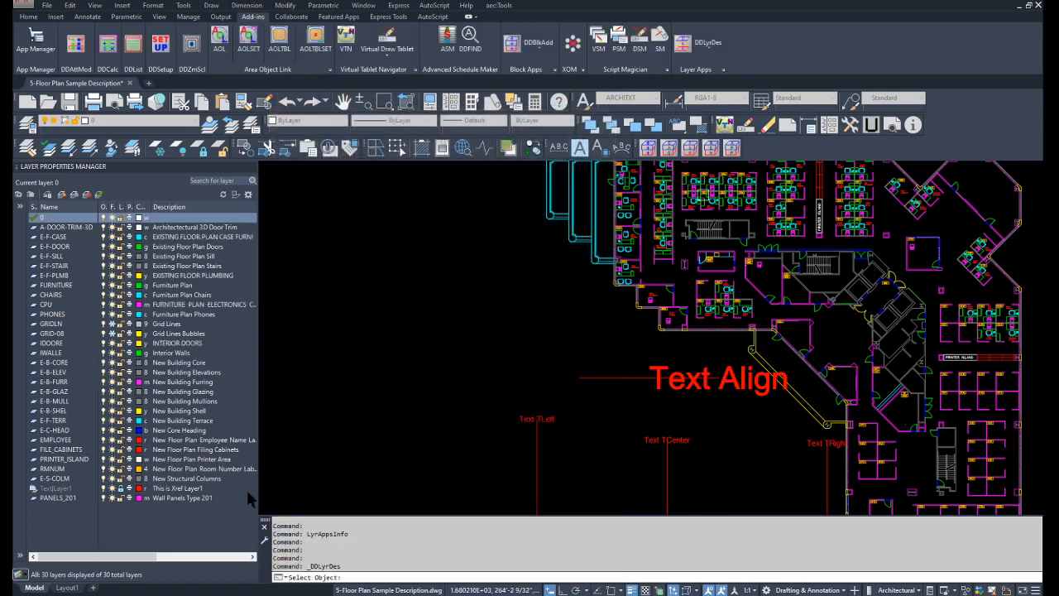
click(176, 310)
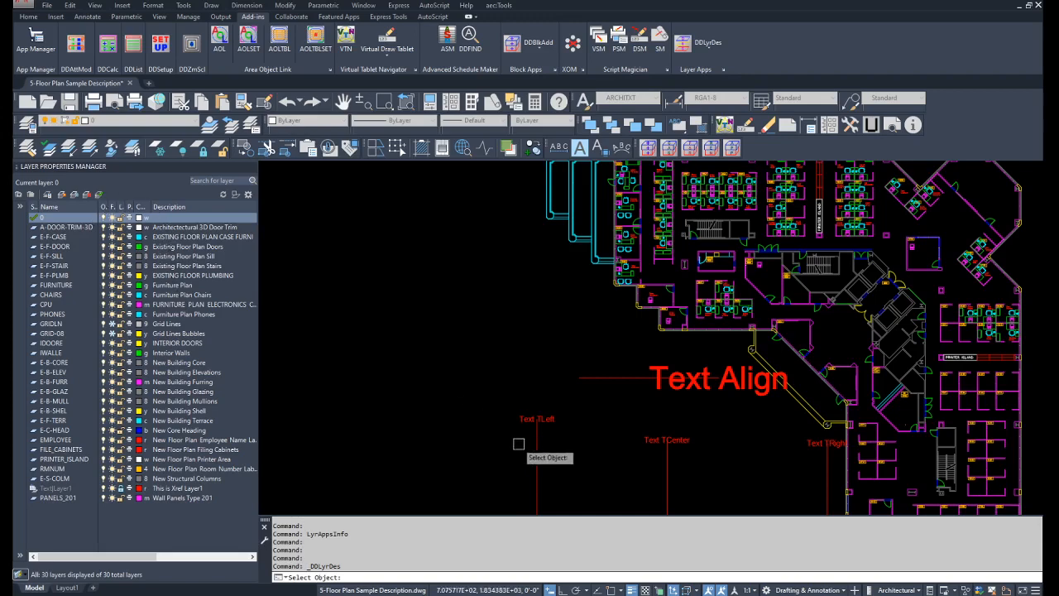
click(584, 240)
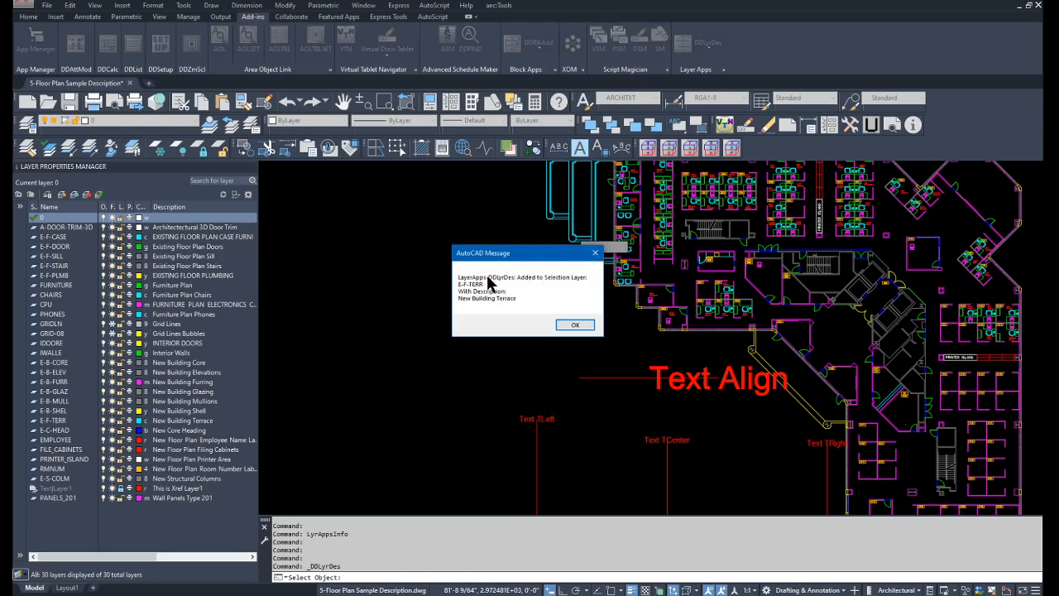
click(572, 325)
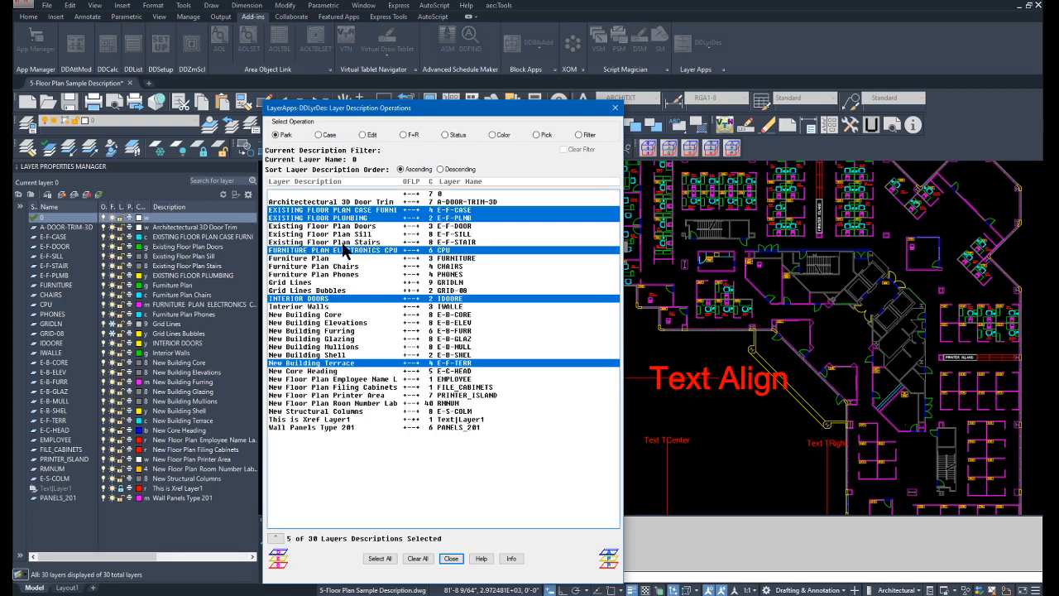
Select layers E-B-CORE, FILE_CABINETS and RMNUM for description editing, and change the E-B-CORE description to "Old Building Core".
click(319, 316)
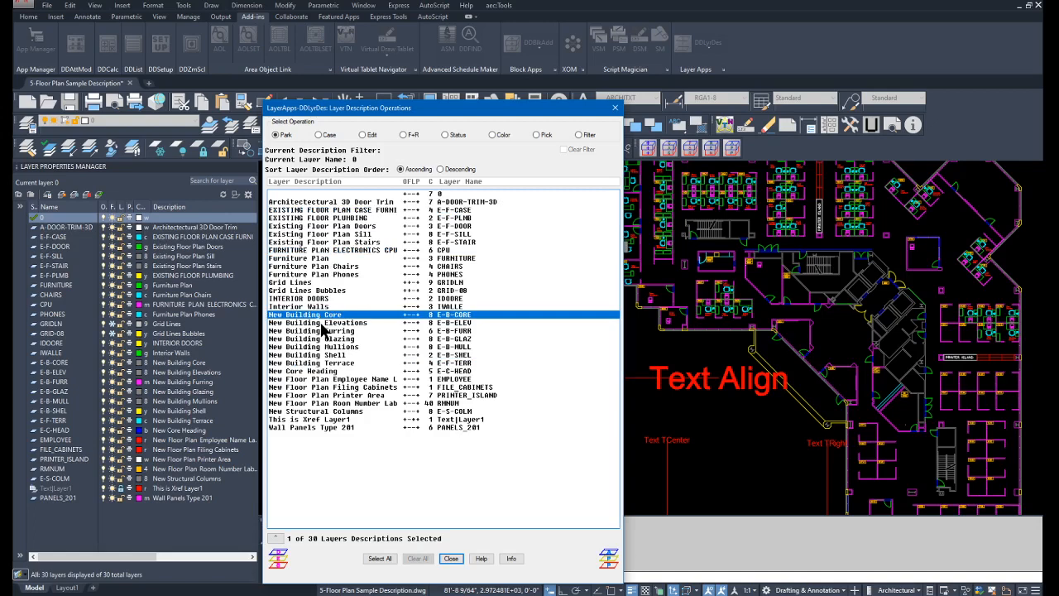
ctrl+click(307, 388)
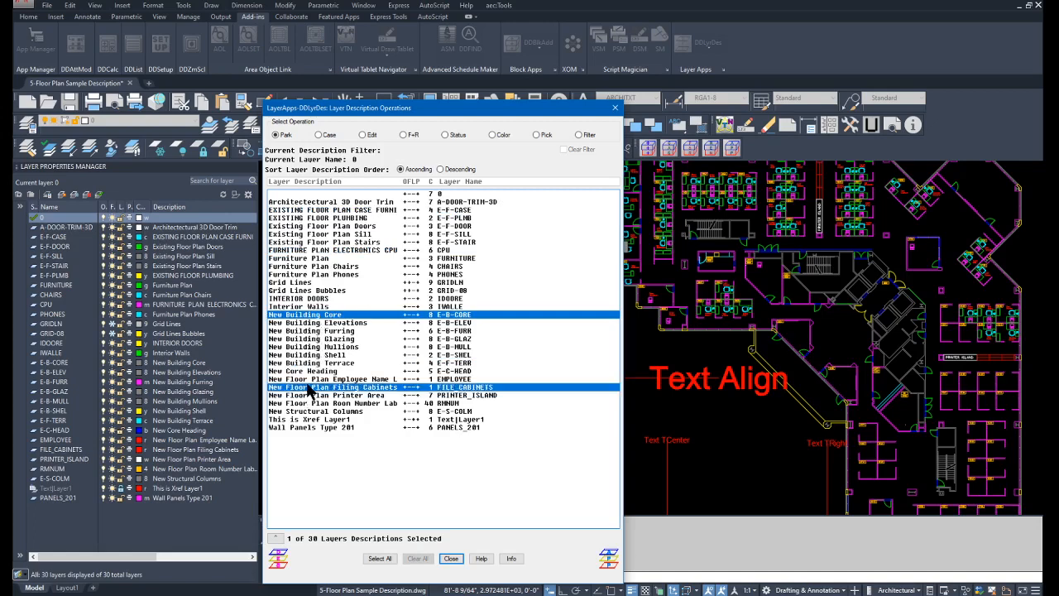
ctrl+click(314, 403)
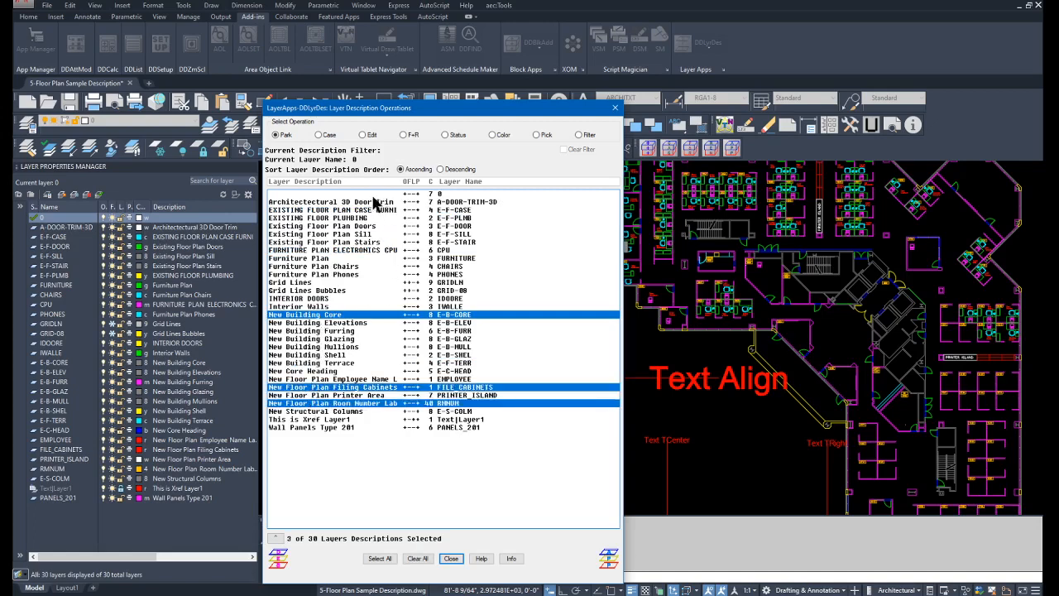
click(362, 134)
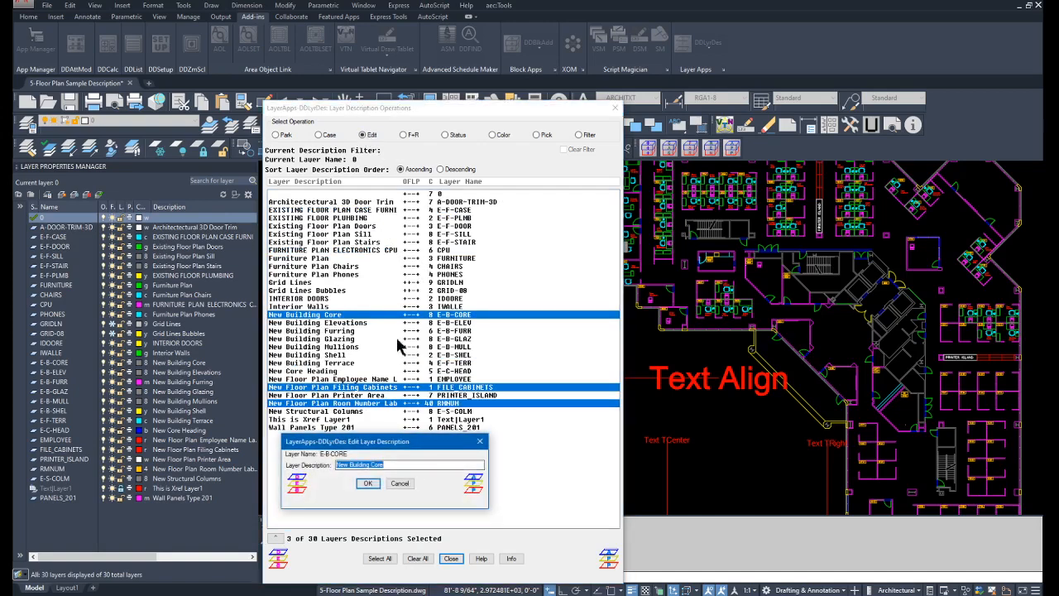
drag(377, 443, 422, 221)
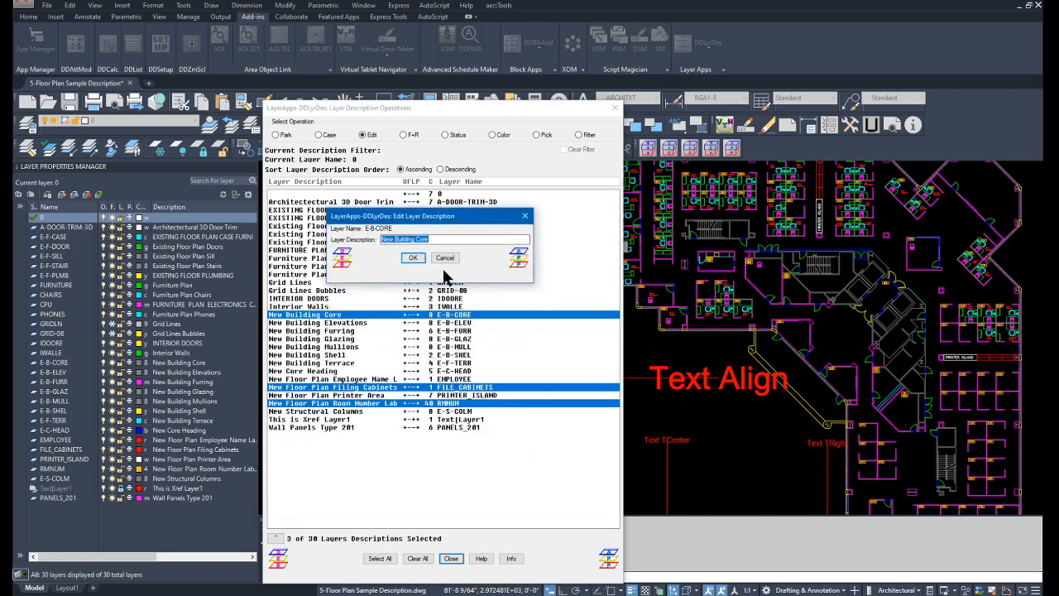
key(Home)
text(0ld)
key(Delete)
key(Delete)
key(Delete)
key(Return)
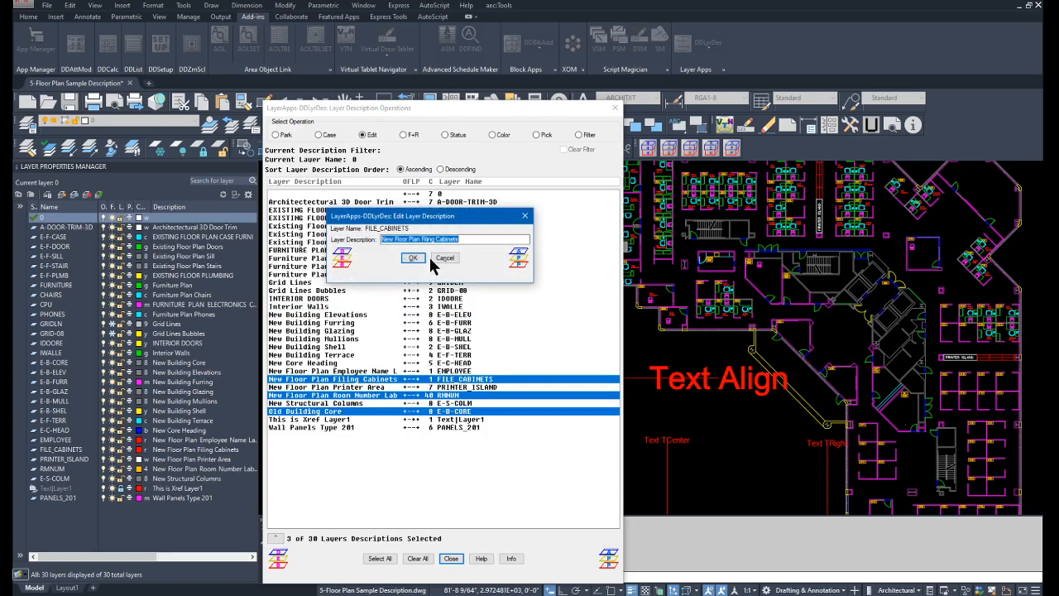
Set the FILE_CABINETS description to "1 New Floor Plan Filing Cabinets" and accept the RMNUM description as it is.
key(Home)
drag(414, 219, 384, 228)
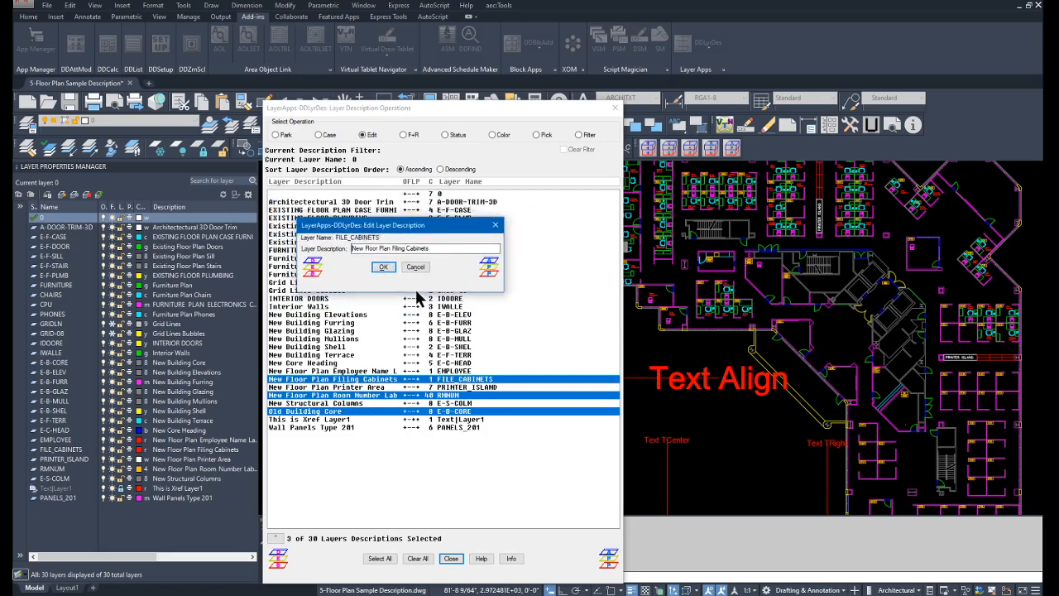
text(1)
click(383, 267)
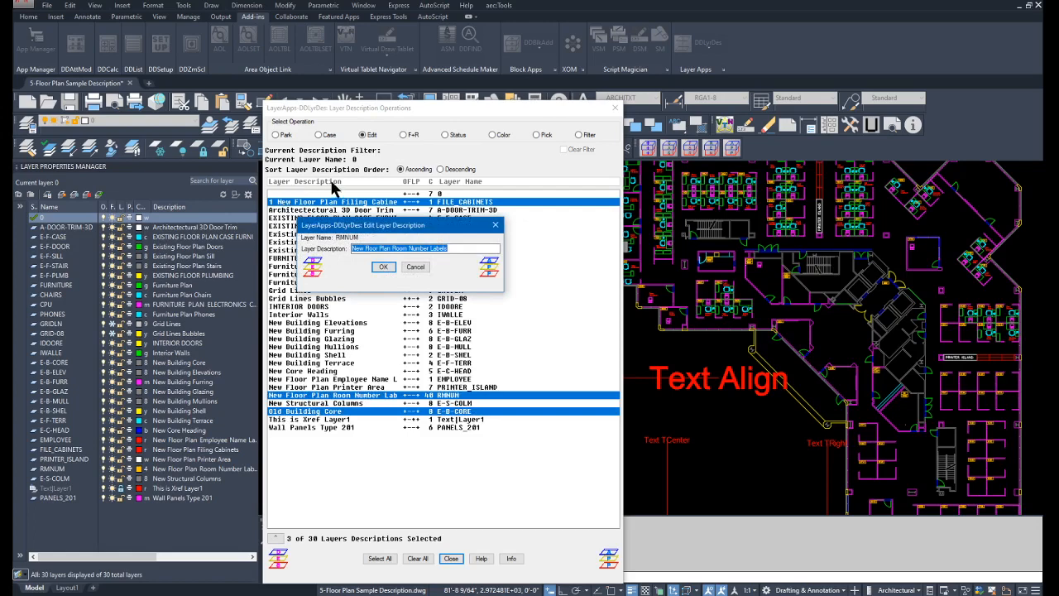
click(383, 267)
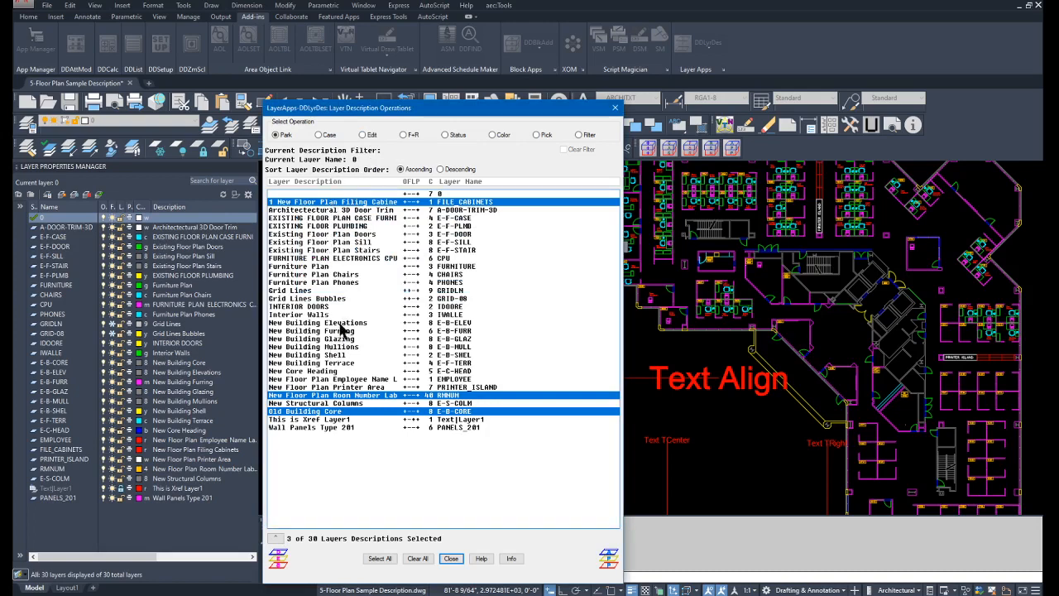
Review the edited descriptions in the layer list, and add the E-F-TERR layer to the selection by picking a terrace line in the drawing.
click(276, 538)
click(175, 236)
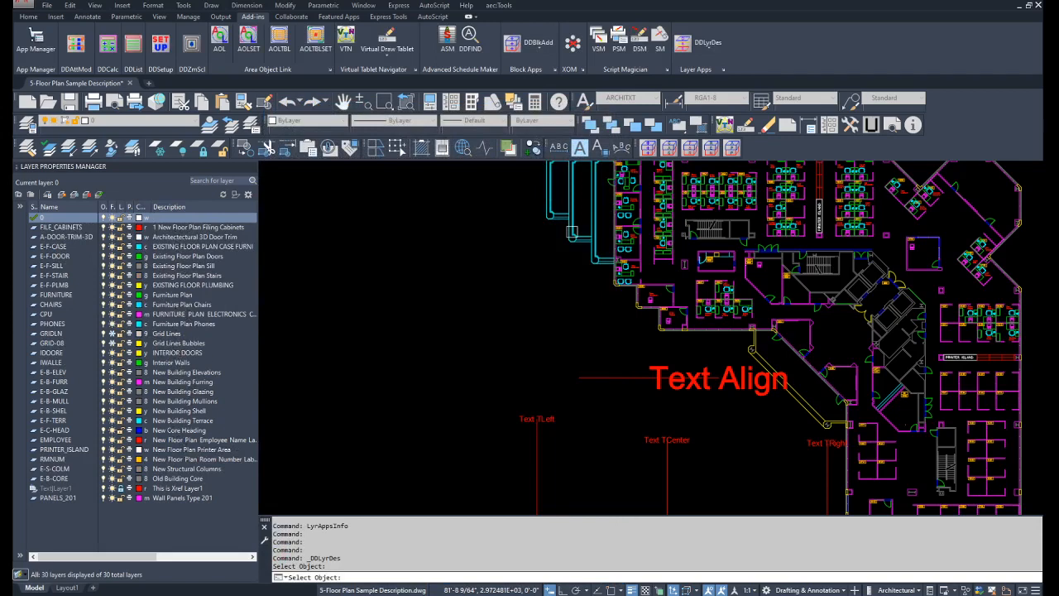
click(598, 260)
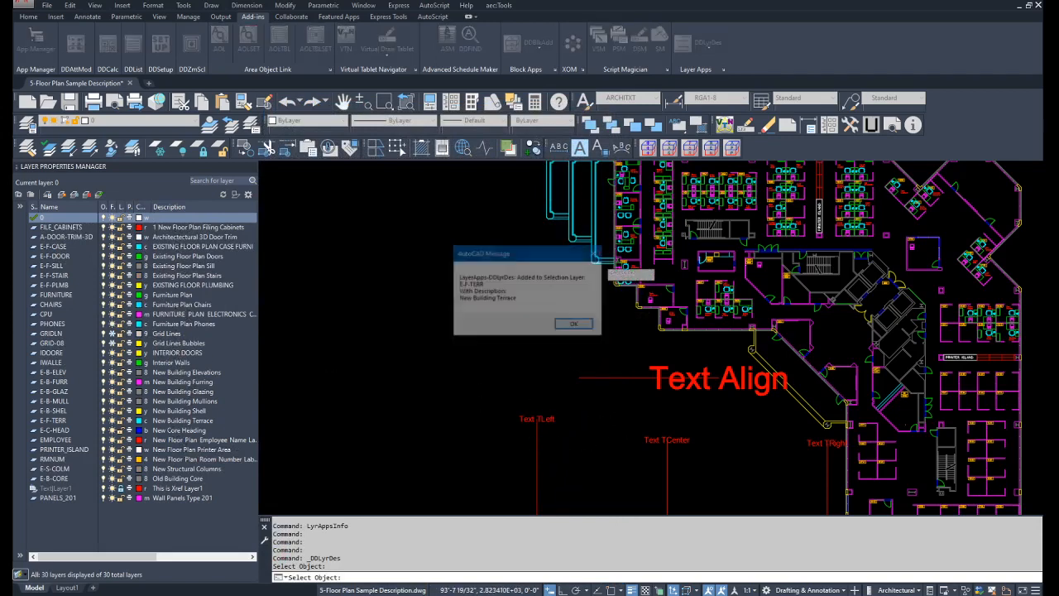
click(569, 324)
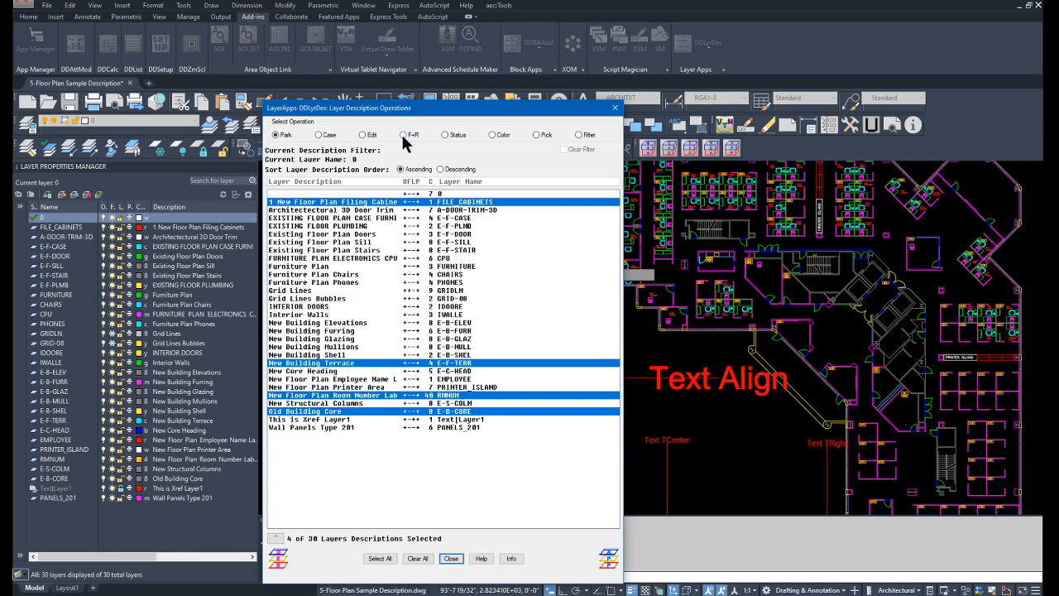
Add the five Existing Floor Plan layers to the selection and replace "Floor Plan" with "RCP" in the selected layers' descriptions.
click(332, 235)
click(332, 242)
click(330, 249)
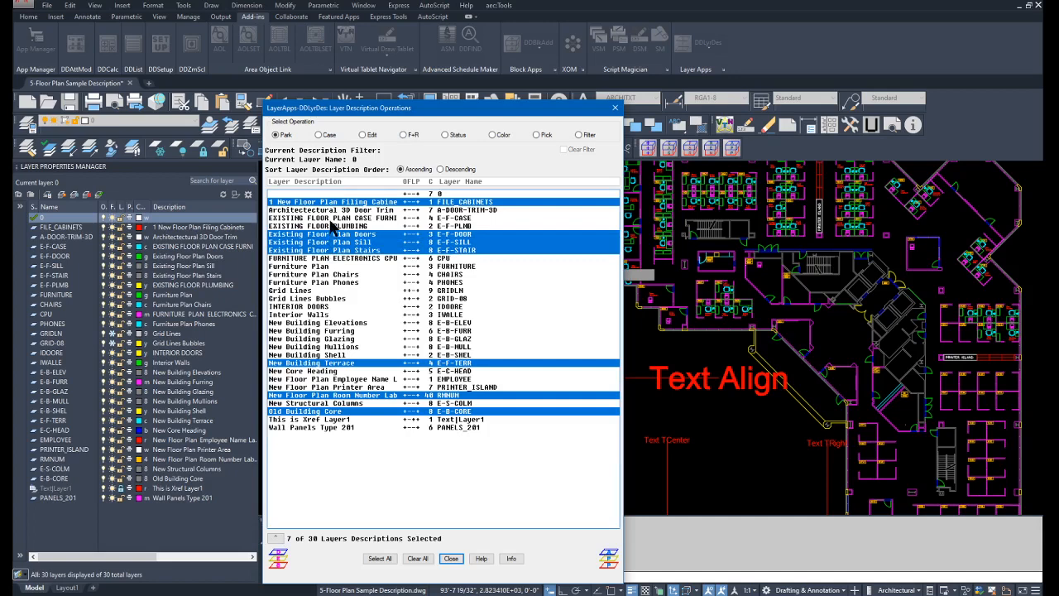
click(332, 226)
click(331, 218)
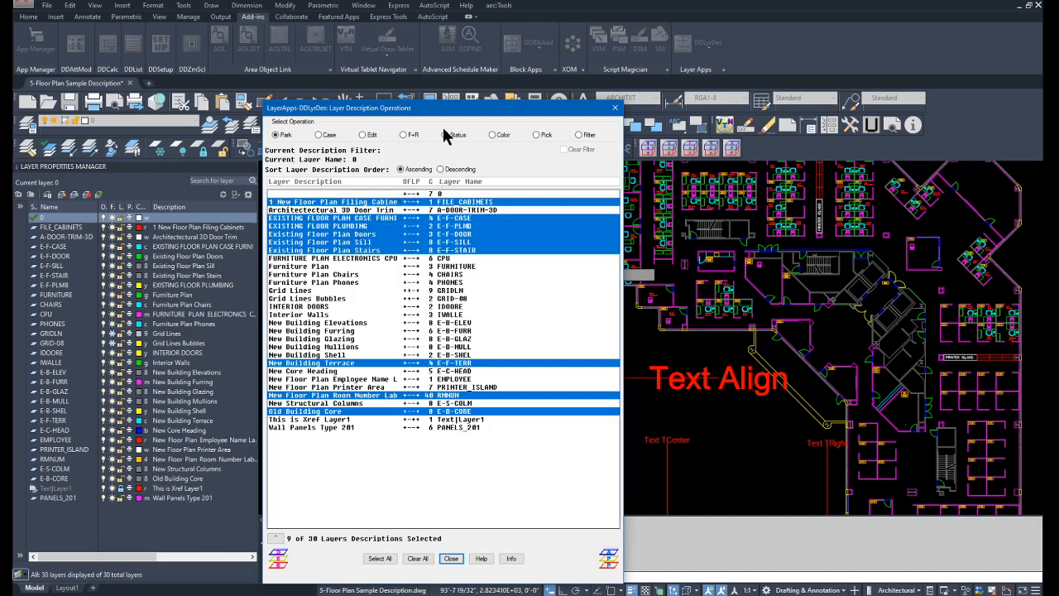
click(403, 135)
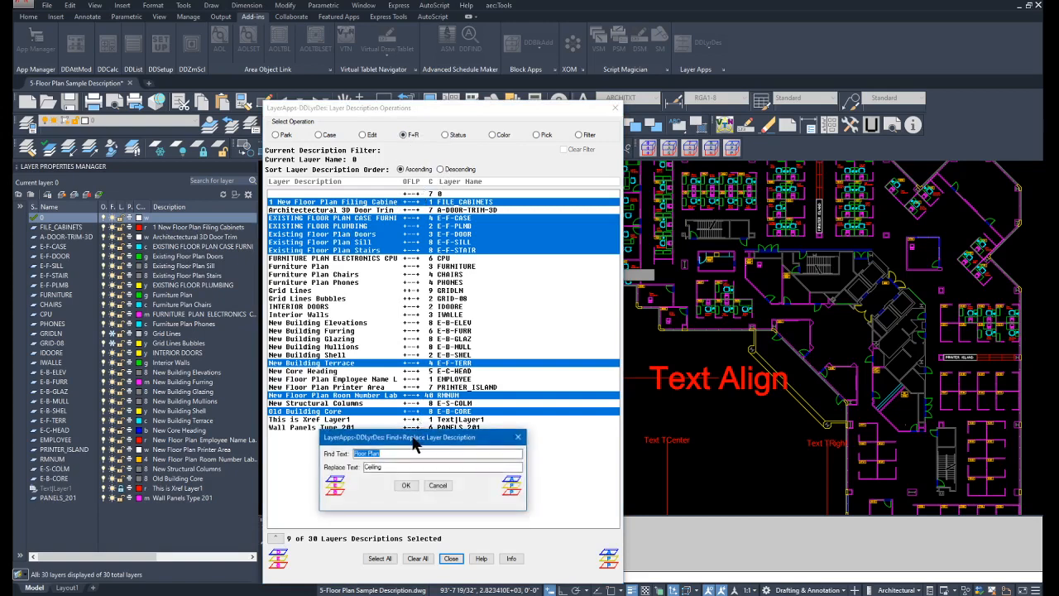
drag(414, 444, 492, 212)
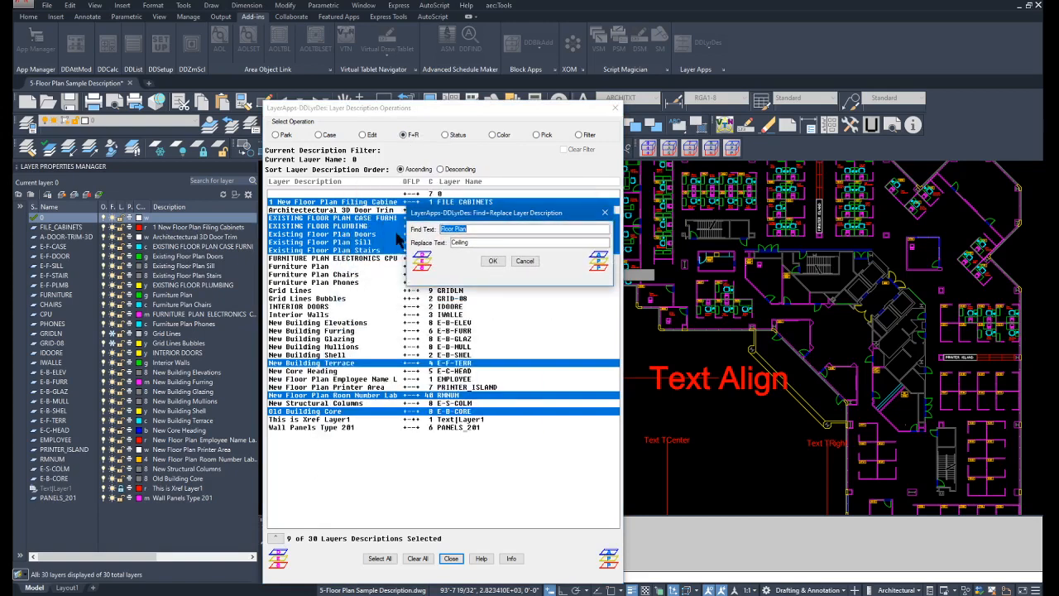
double_click(476, 242)
text(REC)
click(490, 262)
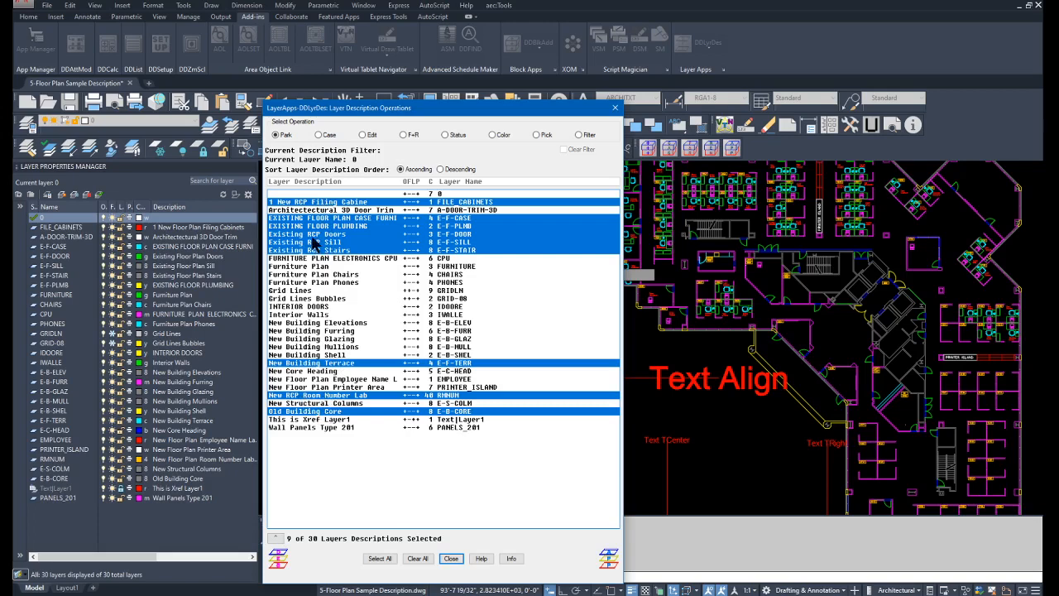
Check the replaced descriptions in the layer list, and pick a terrace line in the drawing to return to the description operations.
click(277, 539)
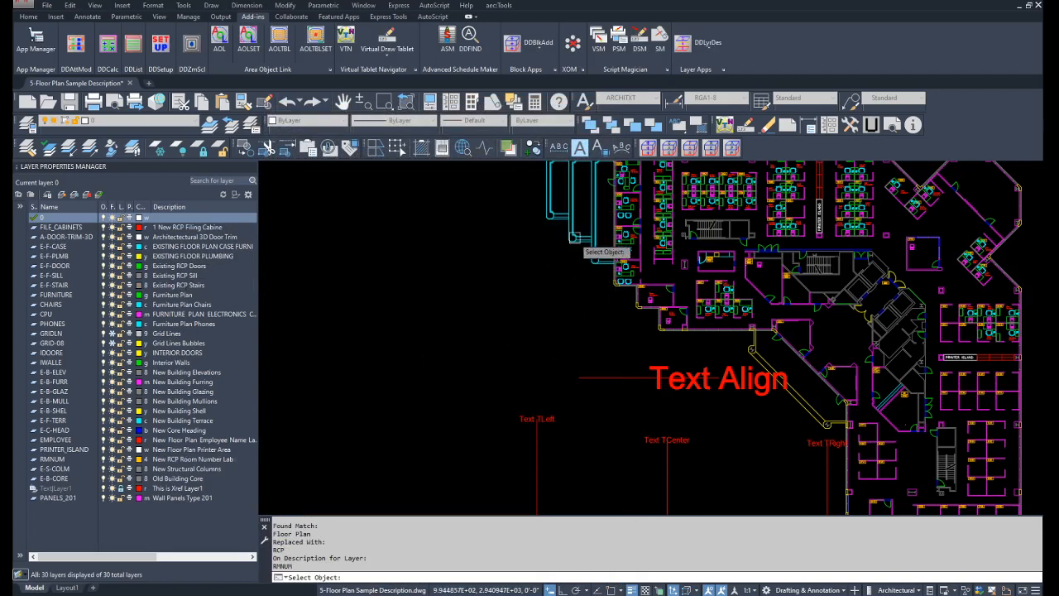
click(572, 242)
click(573, 324)
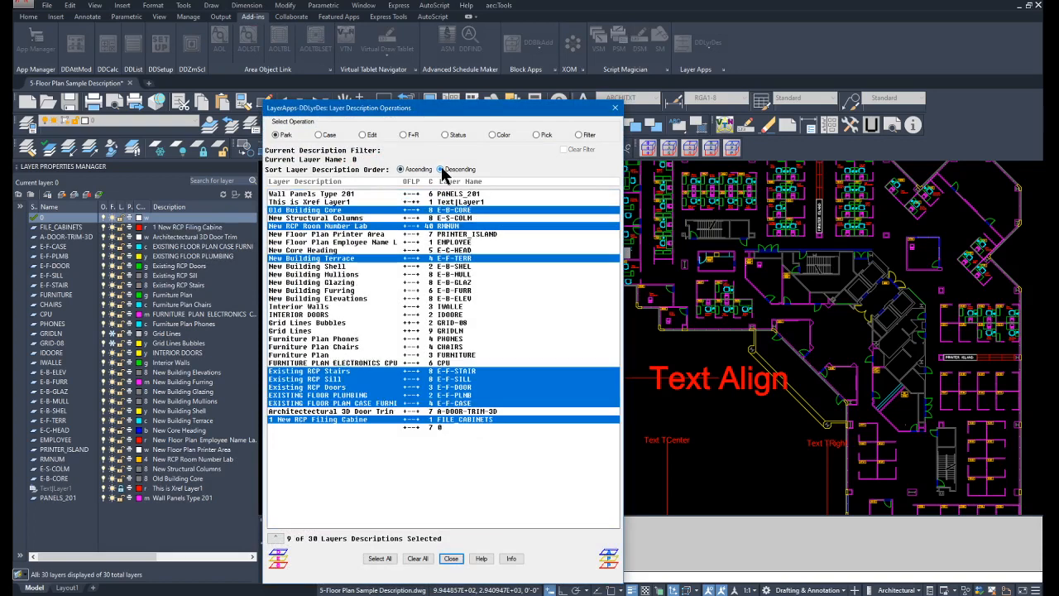
Sort the layer descriptions in descending order in both the description operations and the layer manager.
click(441, 169)
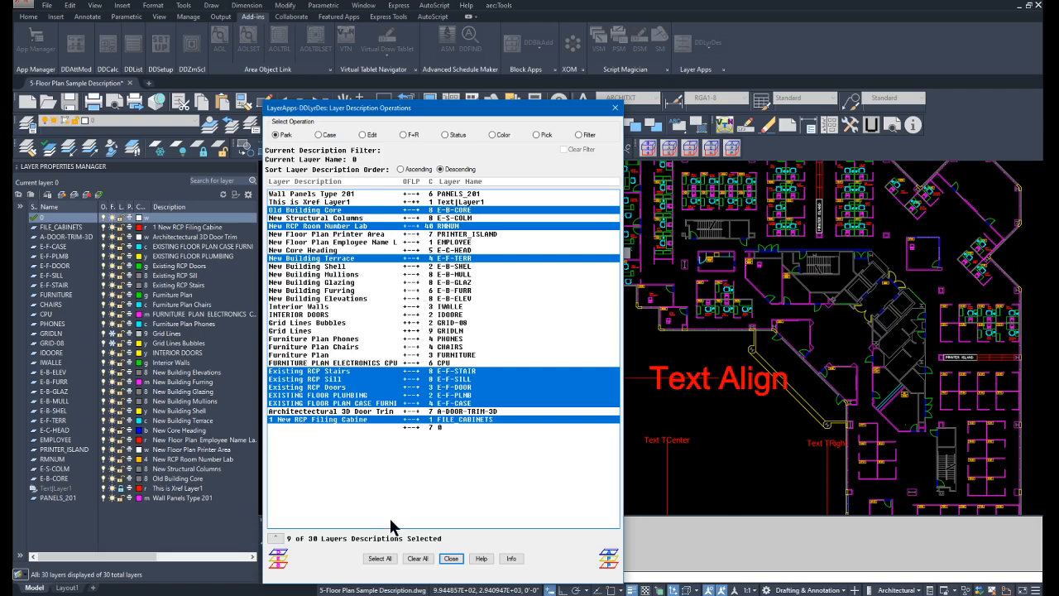
click(276, 538)
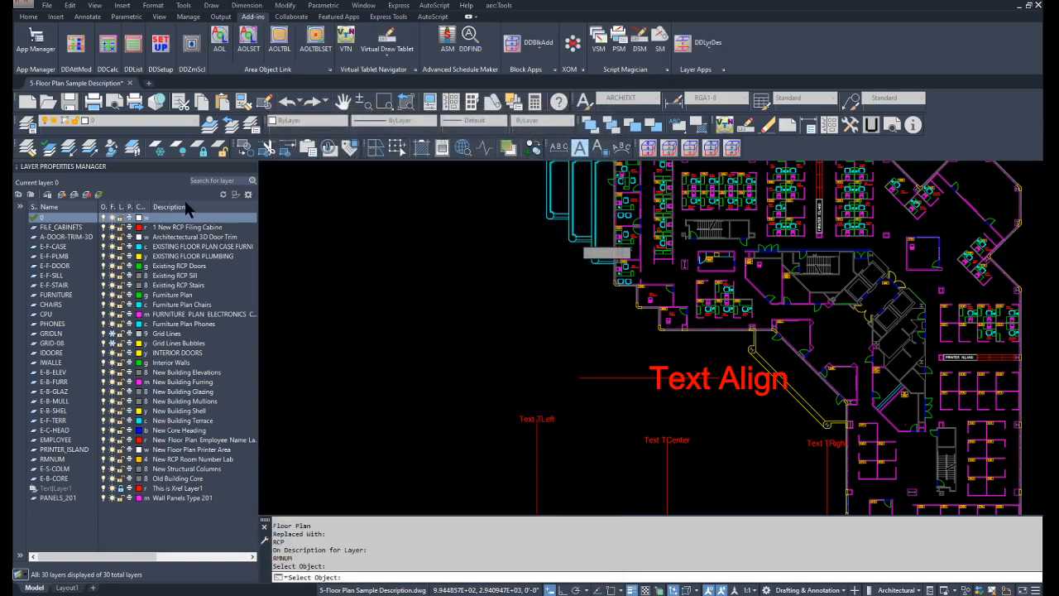
click(174, 206)
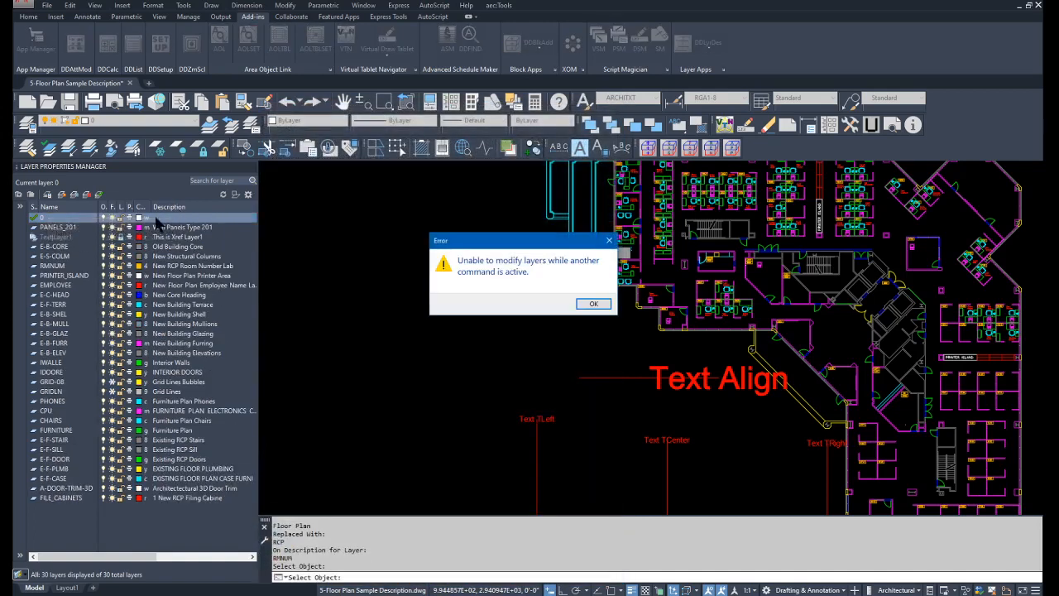
Sort the layer descriptions in ascending order in both the layer manager and the description operations, picking a drawing object to return to the latter.
click(594, 304)
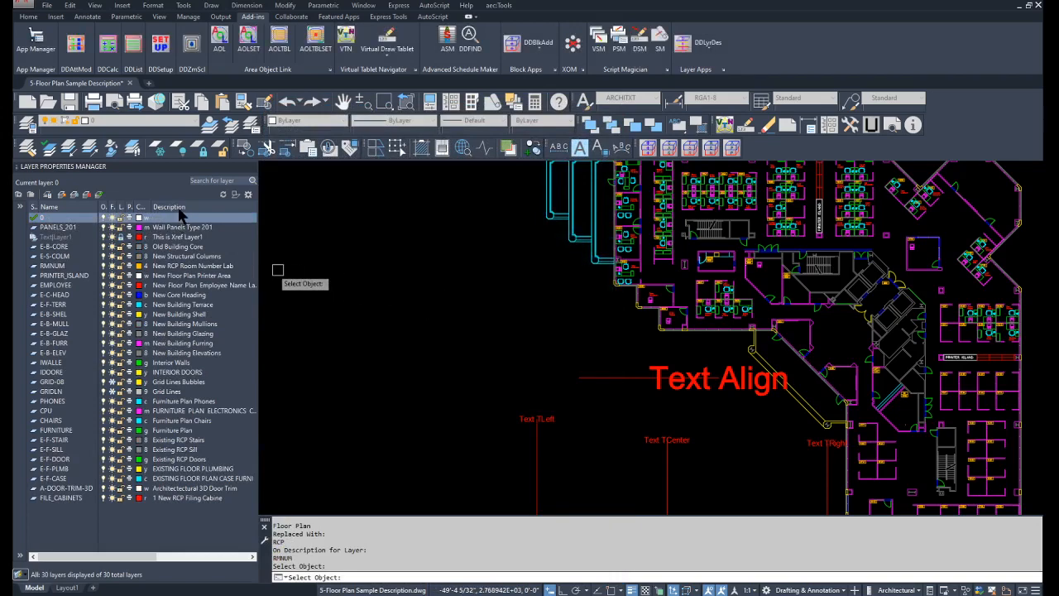
click(180, 208)
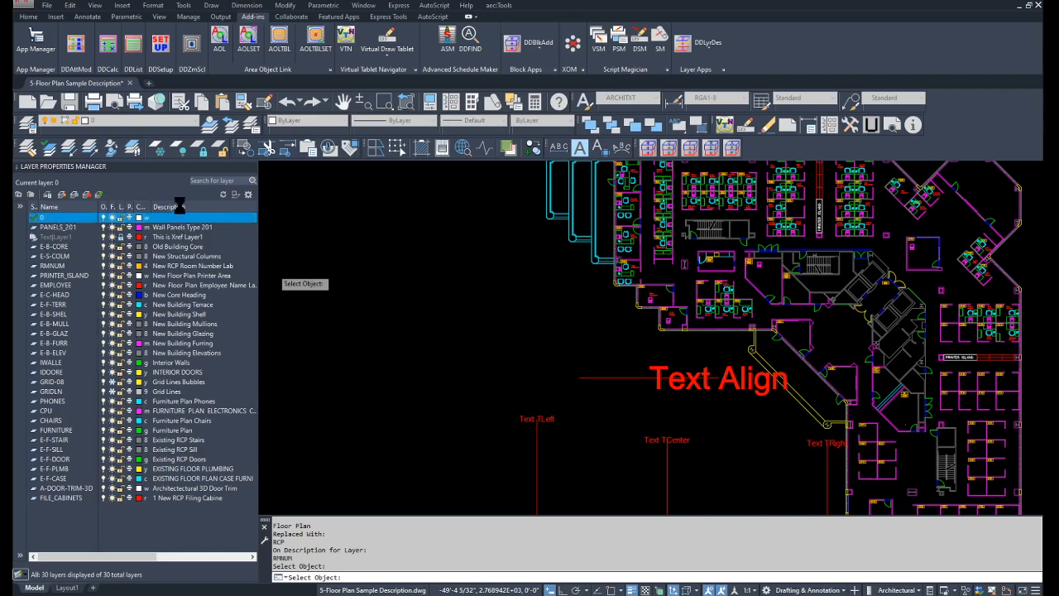
click(591, 305)
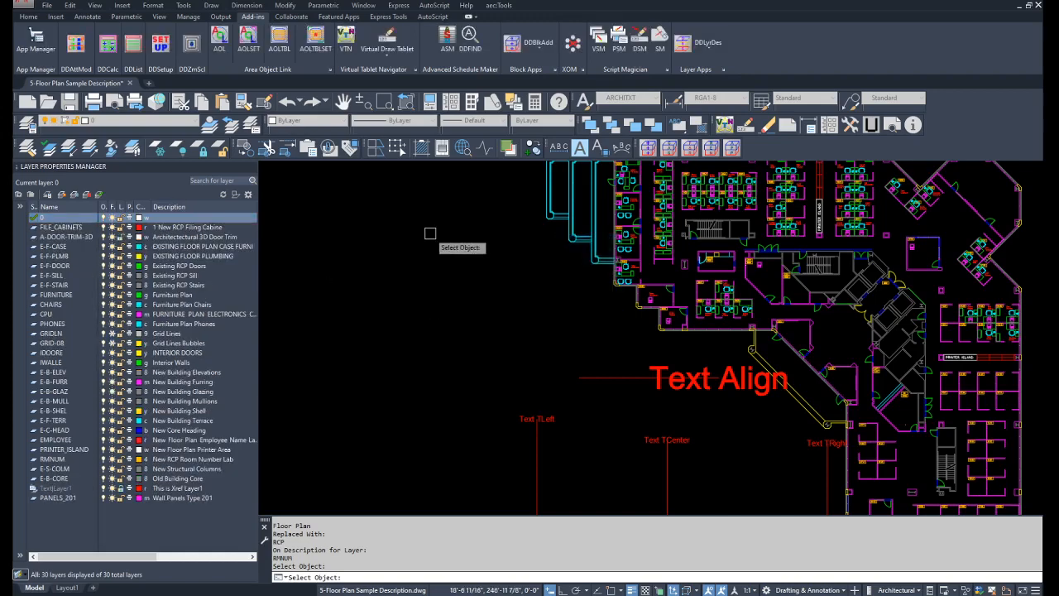
key(Return)
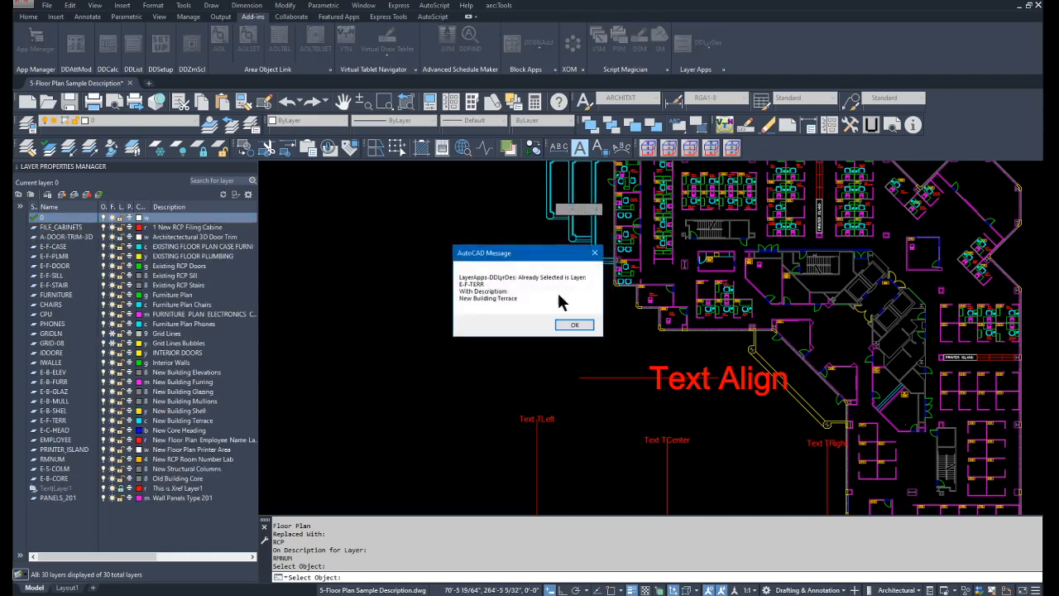
click(570, 325)
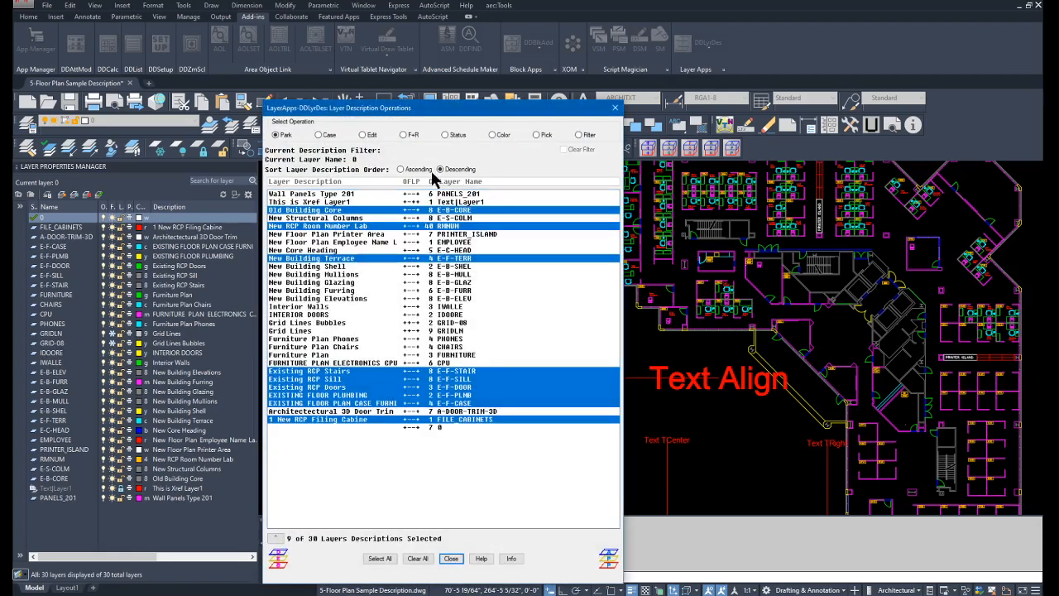
click(401, 169)
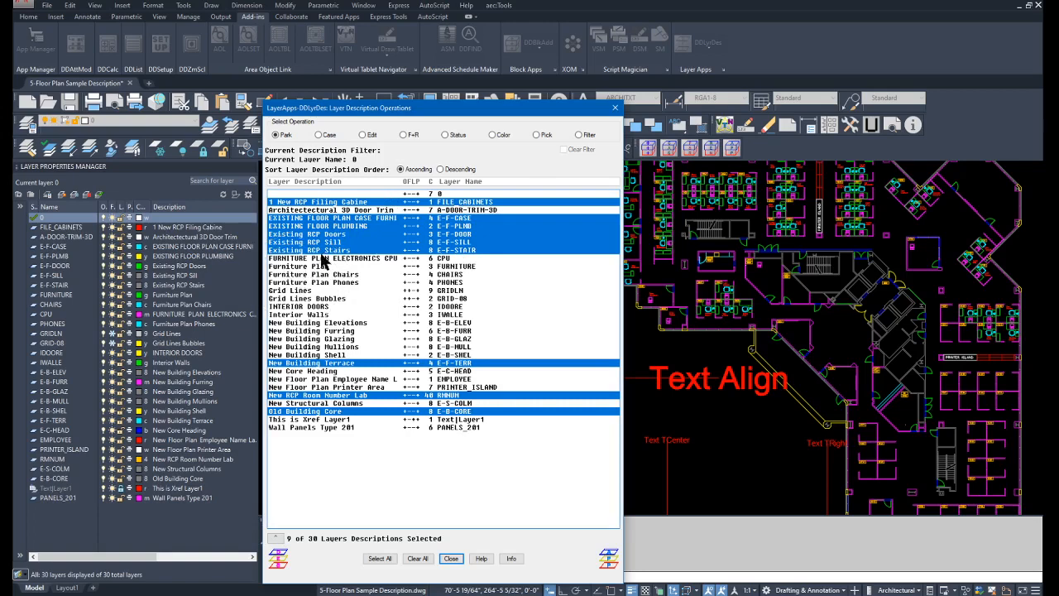
Filter the layer descriptions by "Furniture Plan", and clear the filter to list all layers again.
click(579, 134)
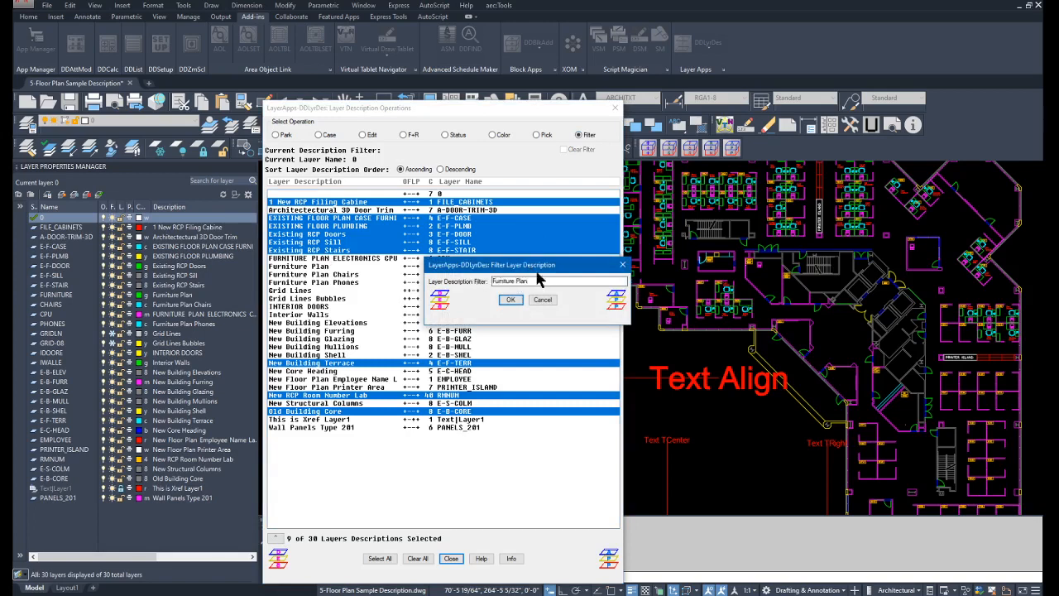
click(511, 298)
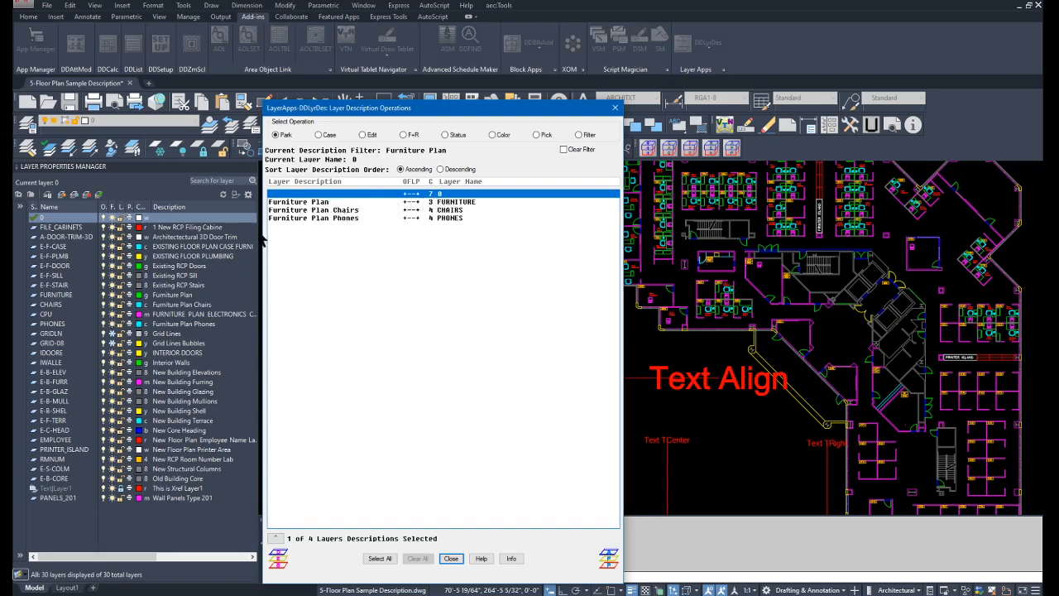
click(563, 150)
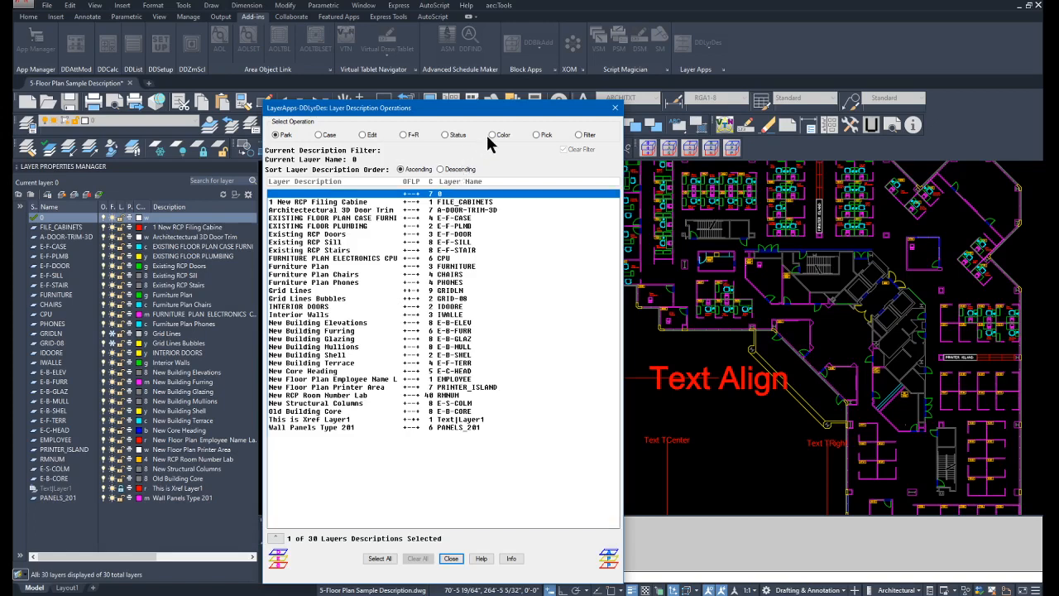
Turn off, freeze and lock the FILE_CABINETS, E-F-DOOR, PHONES and E-B-ELEV layers, and disable their plotting.
click(340, 204)
ctrl+click(330, 234)
ctrl+click(321, 282)
ctrl+click(321, 323)
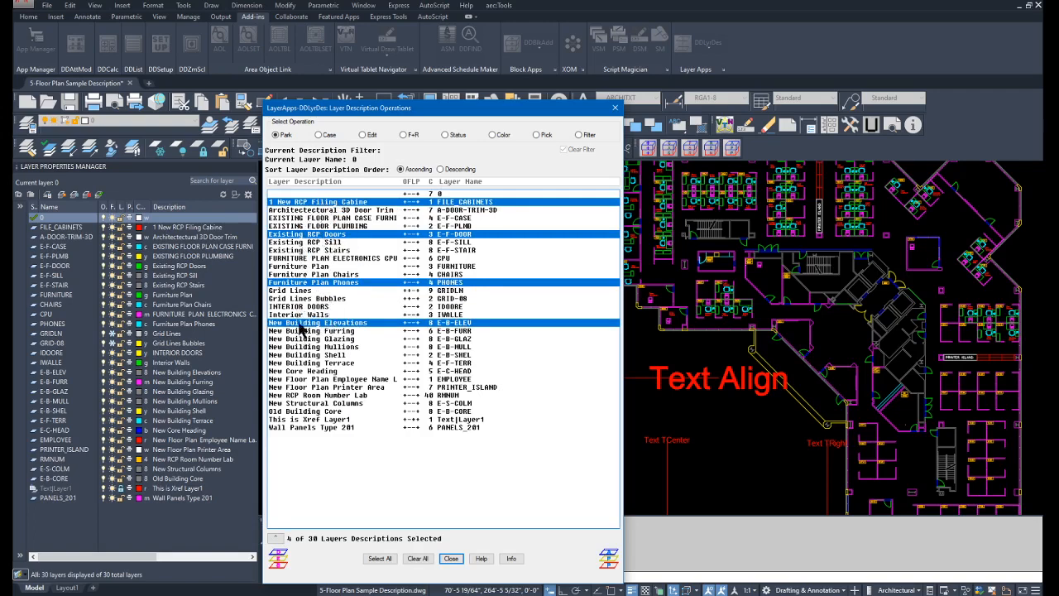
click(445, 135)
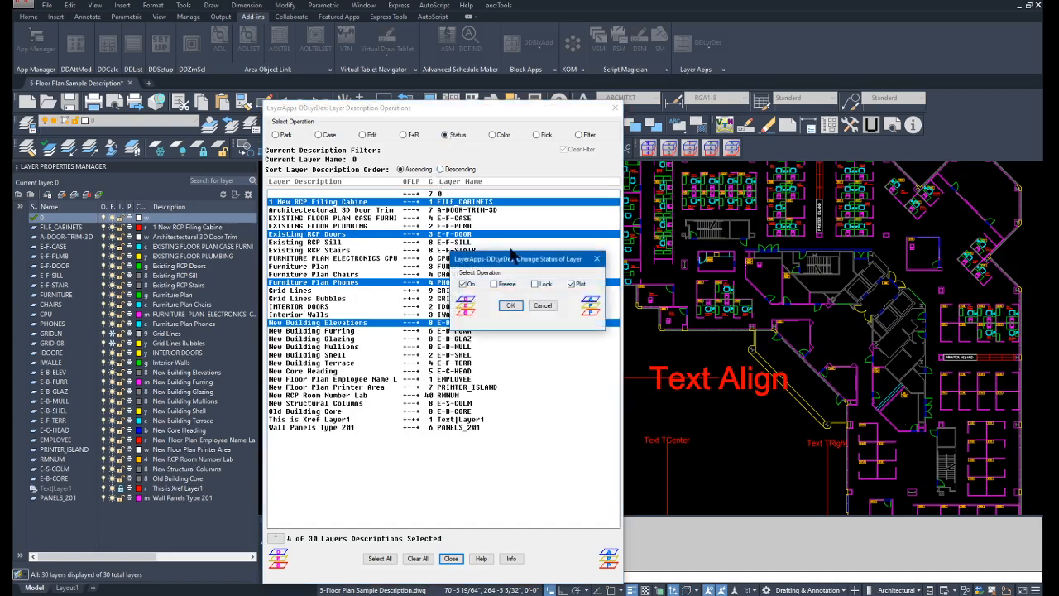
drag(510, 258, 392, 213)
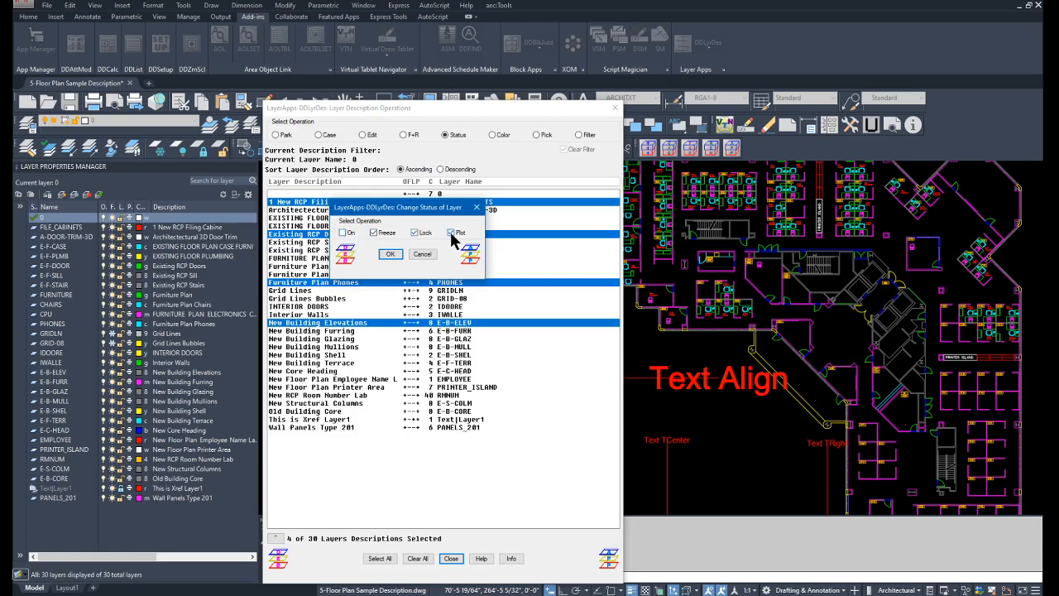
click(450, 232)
click(391, 256)
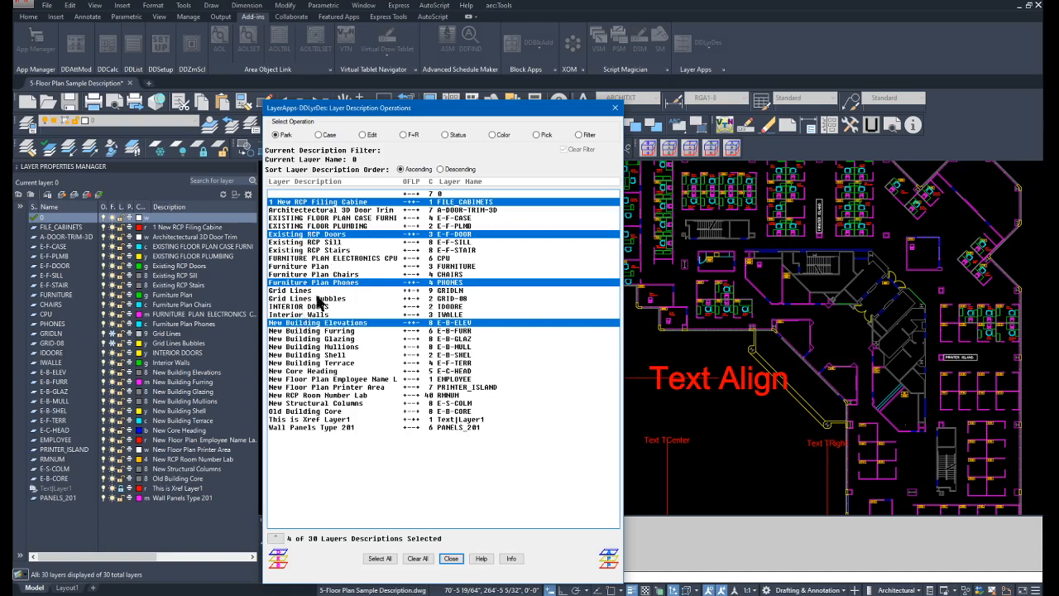
Change the color of the four selected layers to gray, color 9.
click(493, 135)
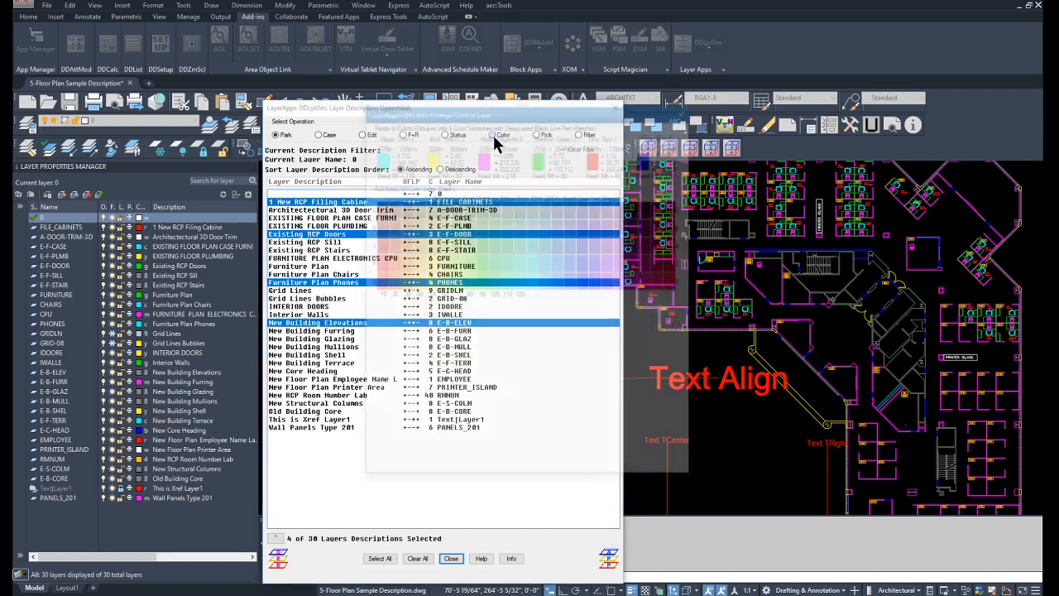
drag(524, 121, 441, 153)
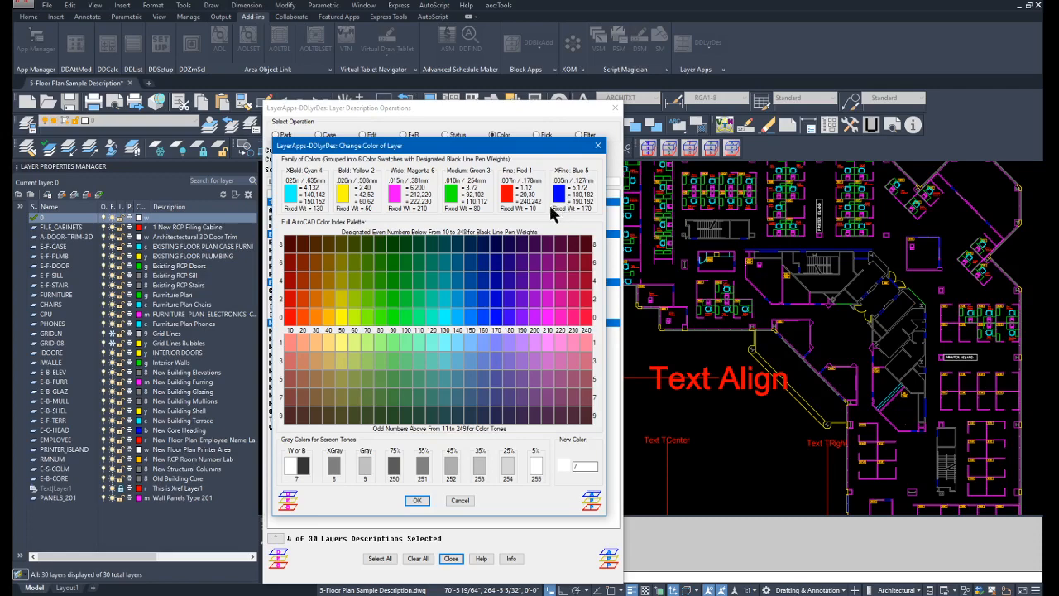
drag(475, 150, 492, 176)
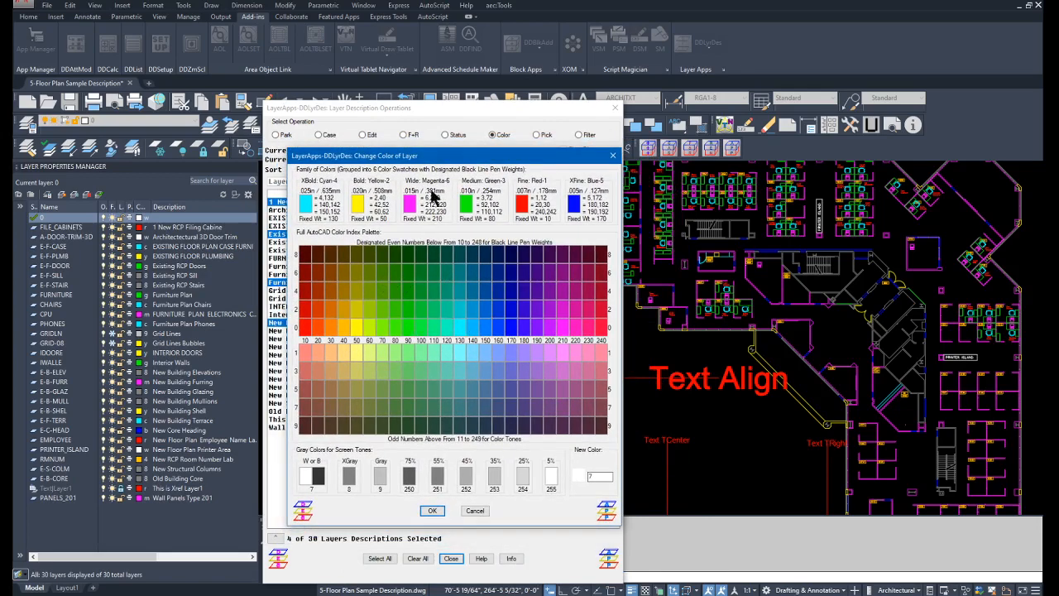
drag(449, 160, 547, 150)
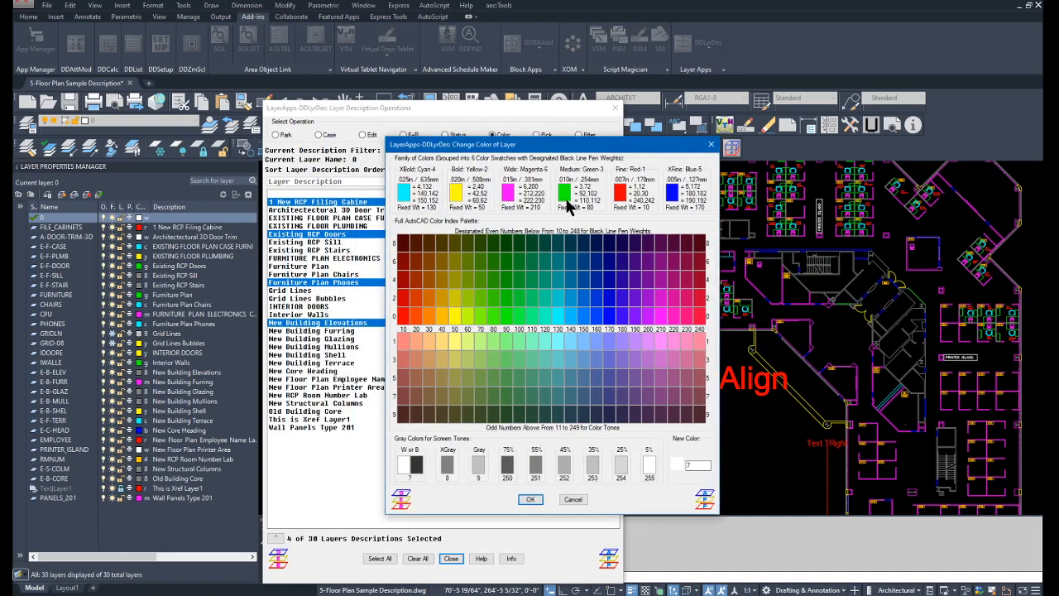
drag(545, 145, 704, 158)
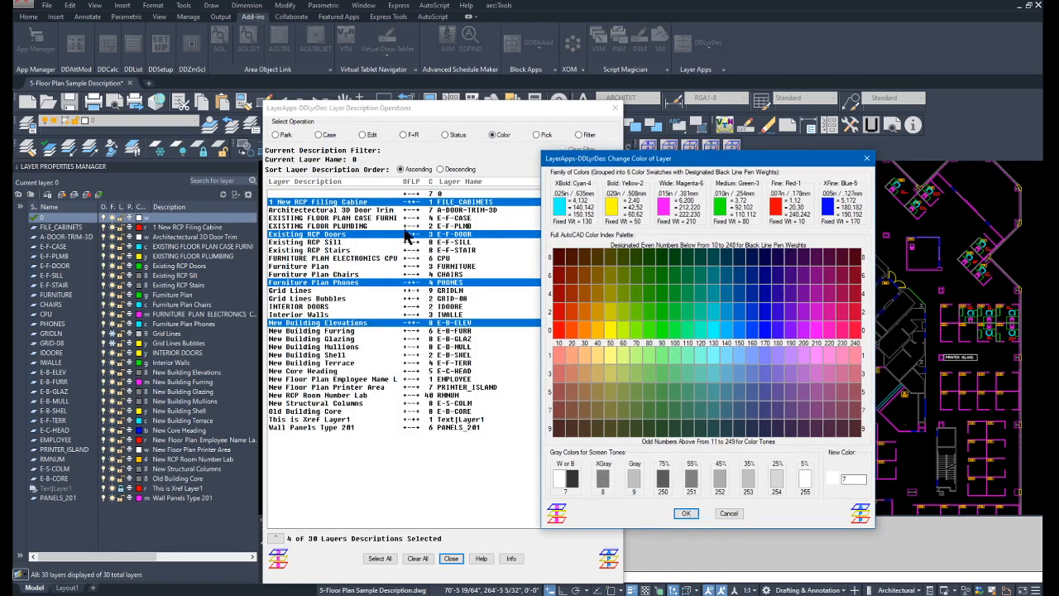
click(634, 479)
click(693, 512)
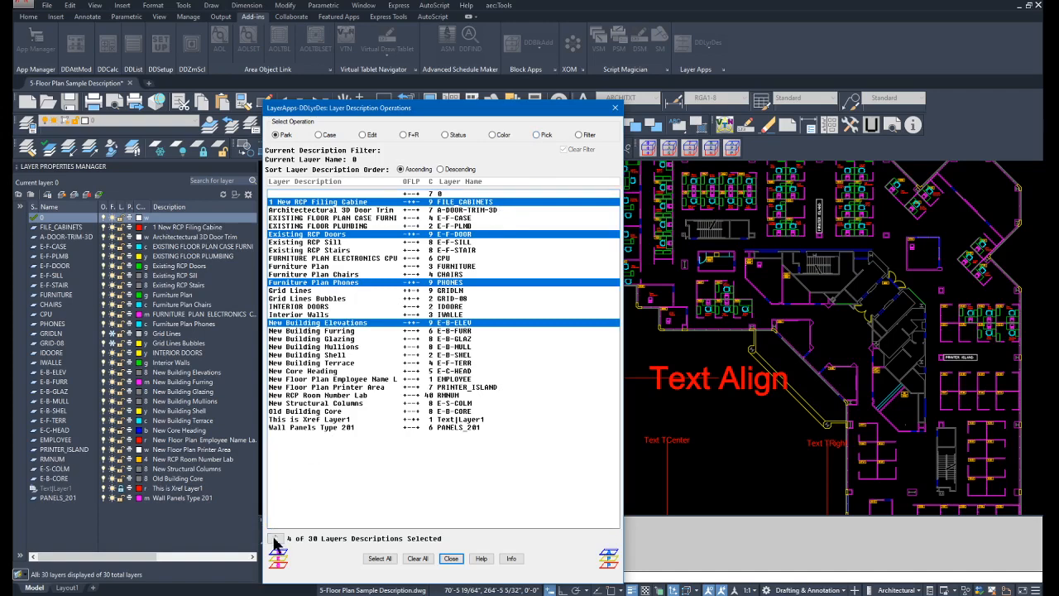
Add the xref layer Text|Layer1 to the selection by picking the large "Text Align" text in the drawing.
click(537, 135)
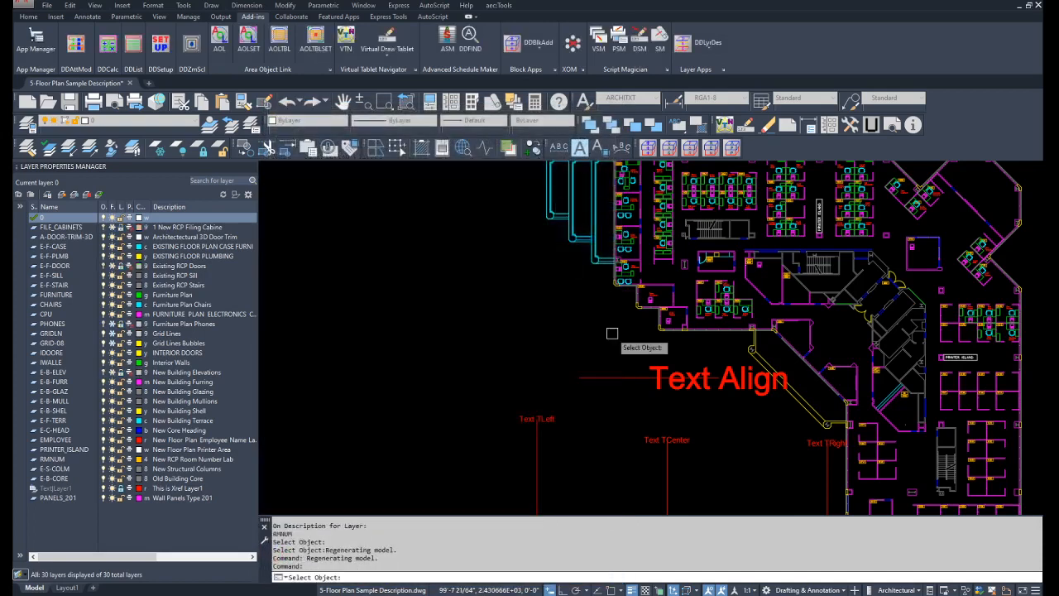
click(677, 381)
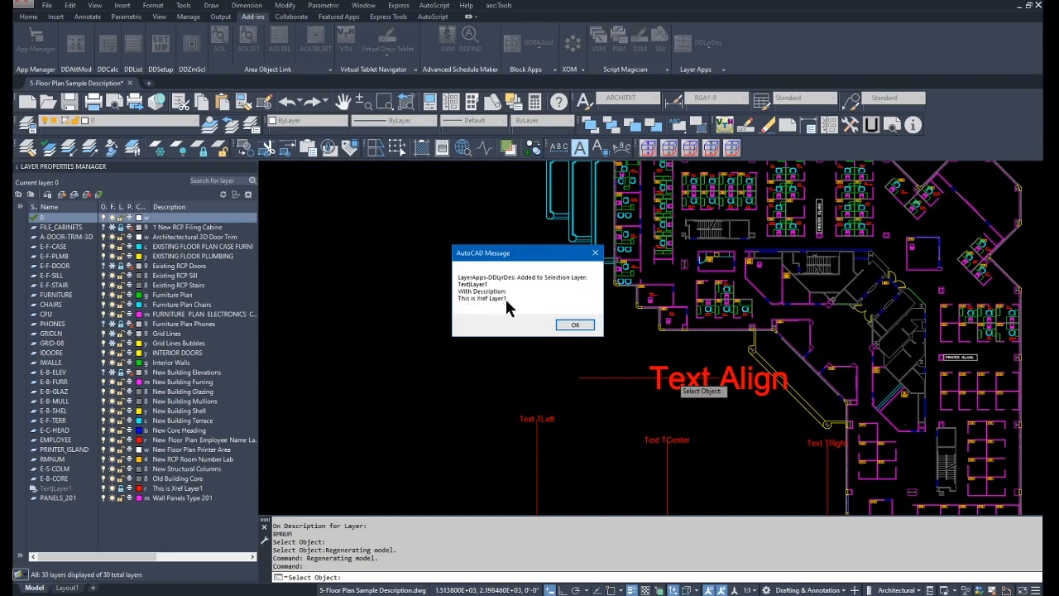
click(577, 325)
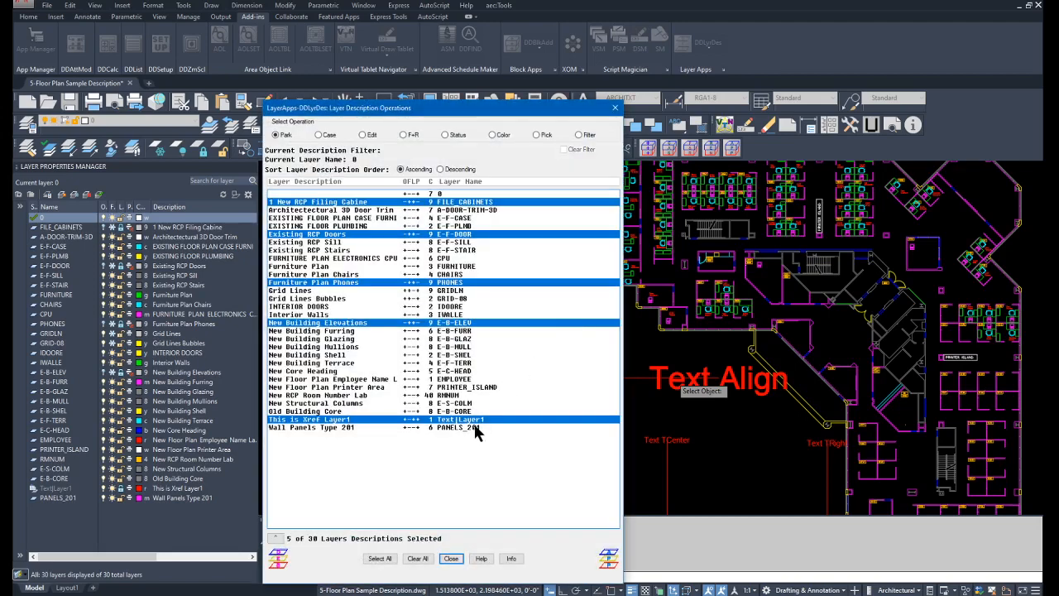
Select only the Text|Layer1 layer and edit its description to "This is a Real Xref Layer1".
click(444, 424)
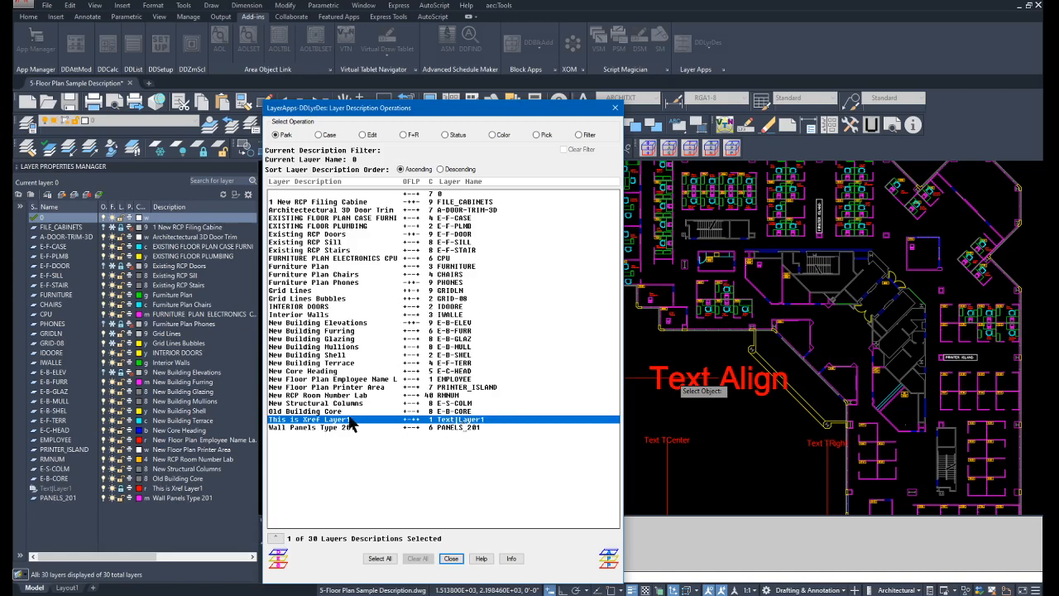
double_click(460, 422)
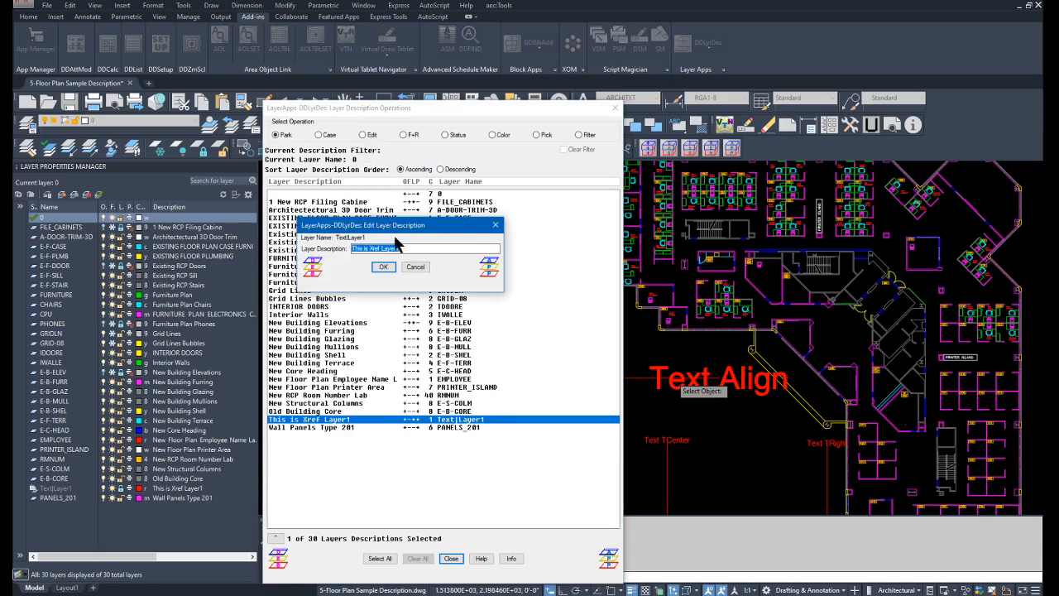
click(364, 249)
text(a Real)
key(Return)
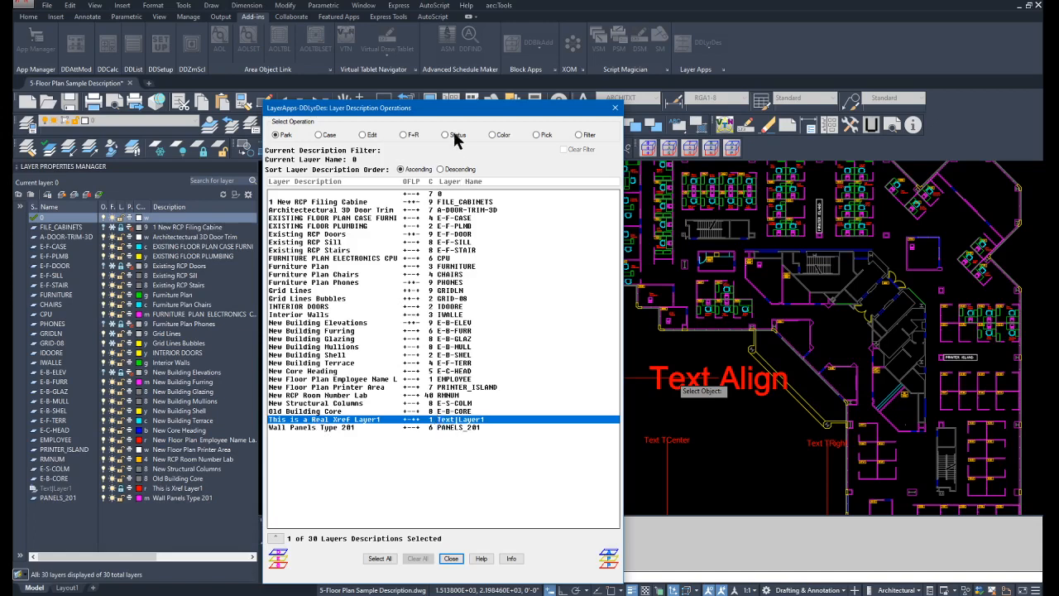
Change the color of the Text|Layer1 xref layer to magenta, color 6.
click(493, 134)
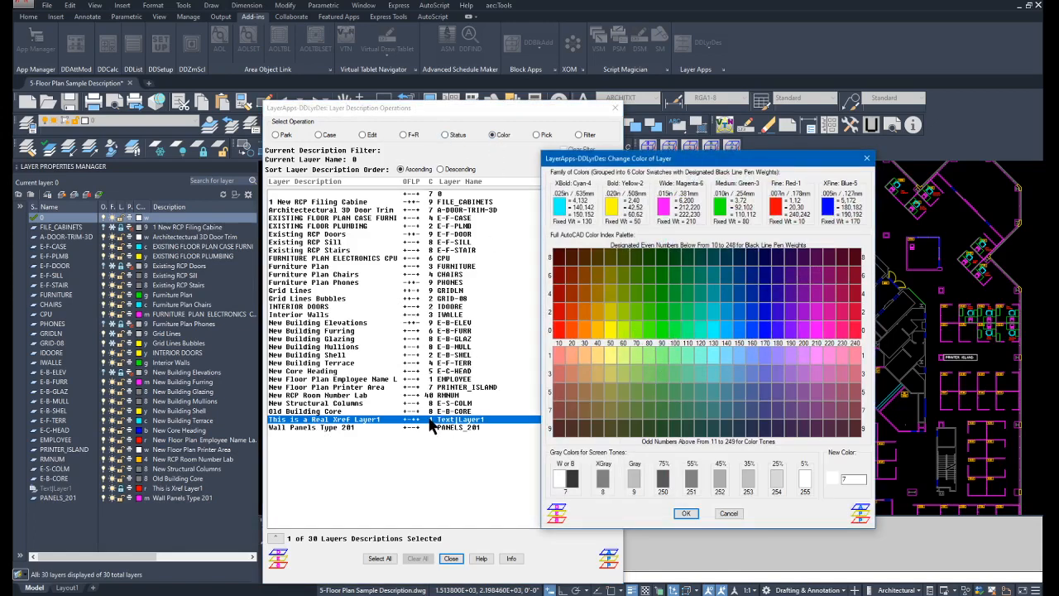
click(662, 206)
click(686, 513)
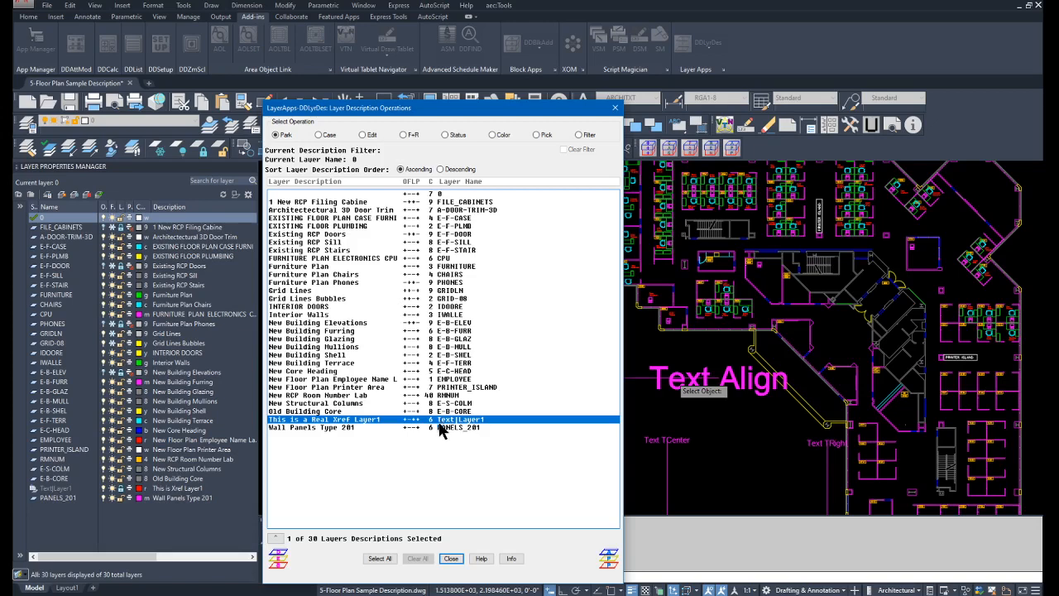
Open the Layer Apps information.
click(511, 559)
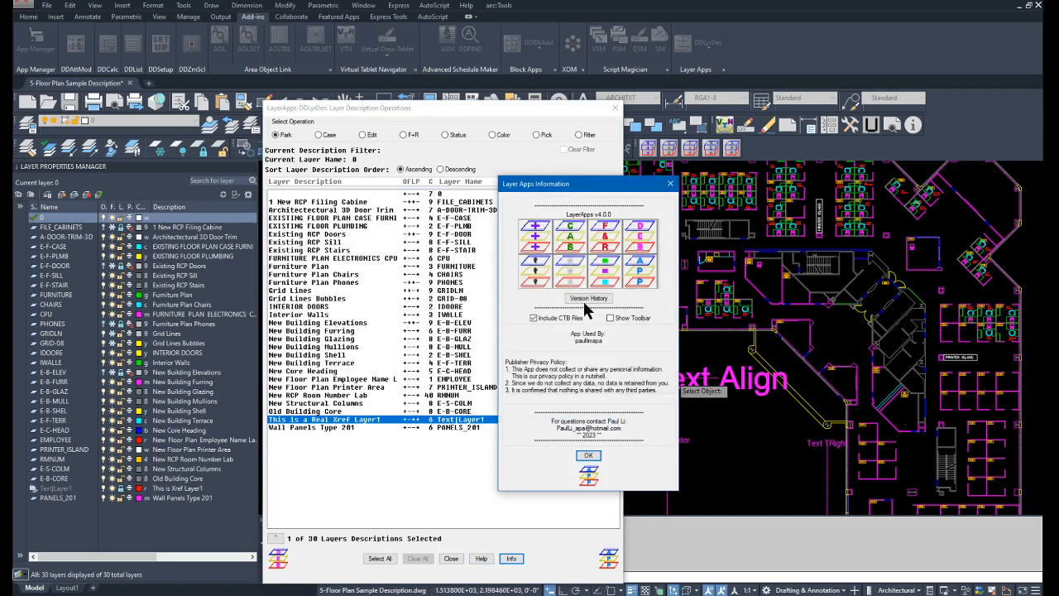